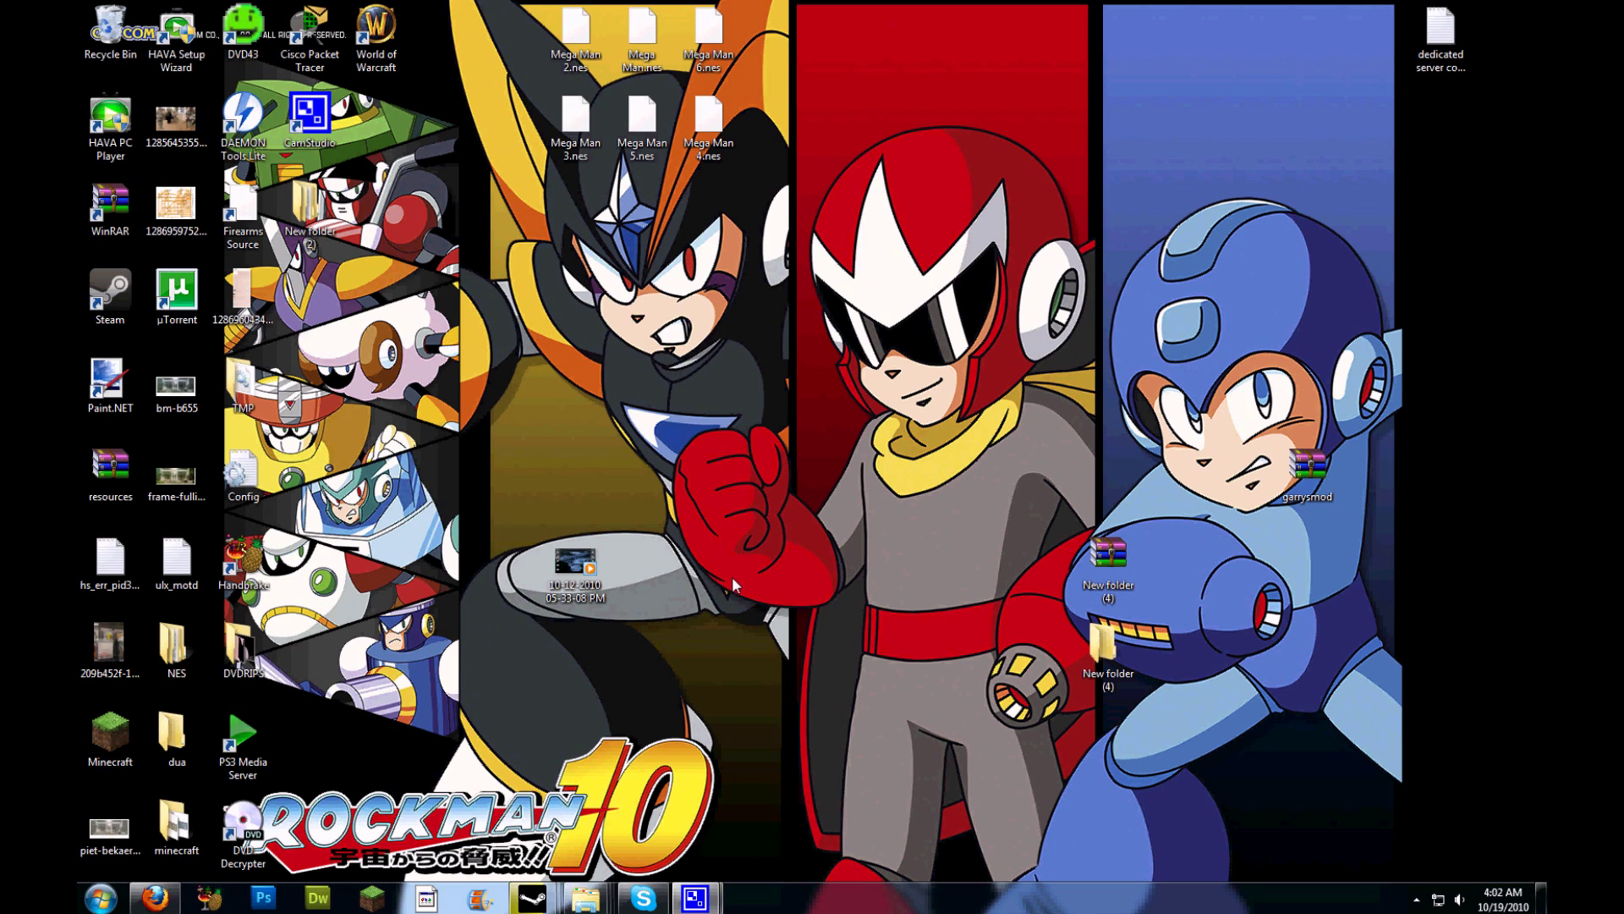
pyautogui.moveTo(567, 565); pyautogui.dragTo(837, 46)
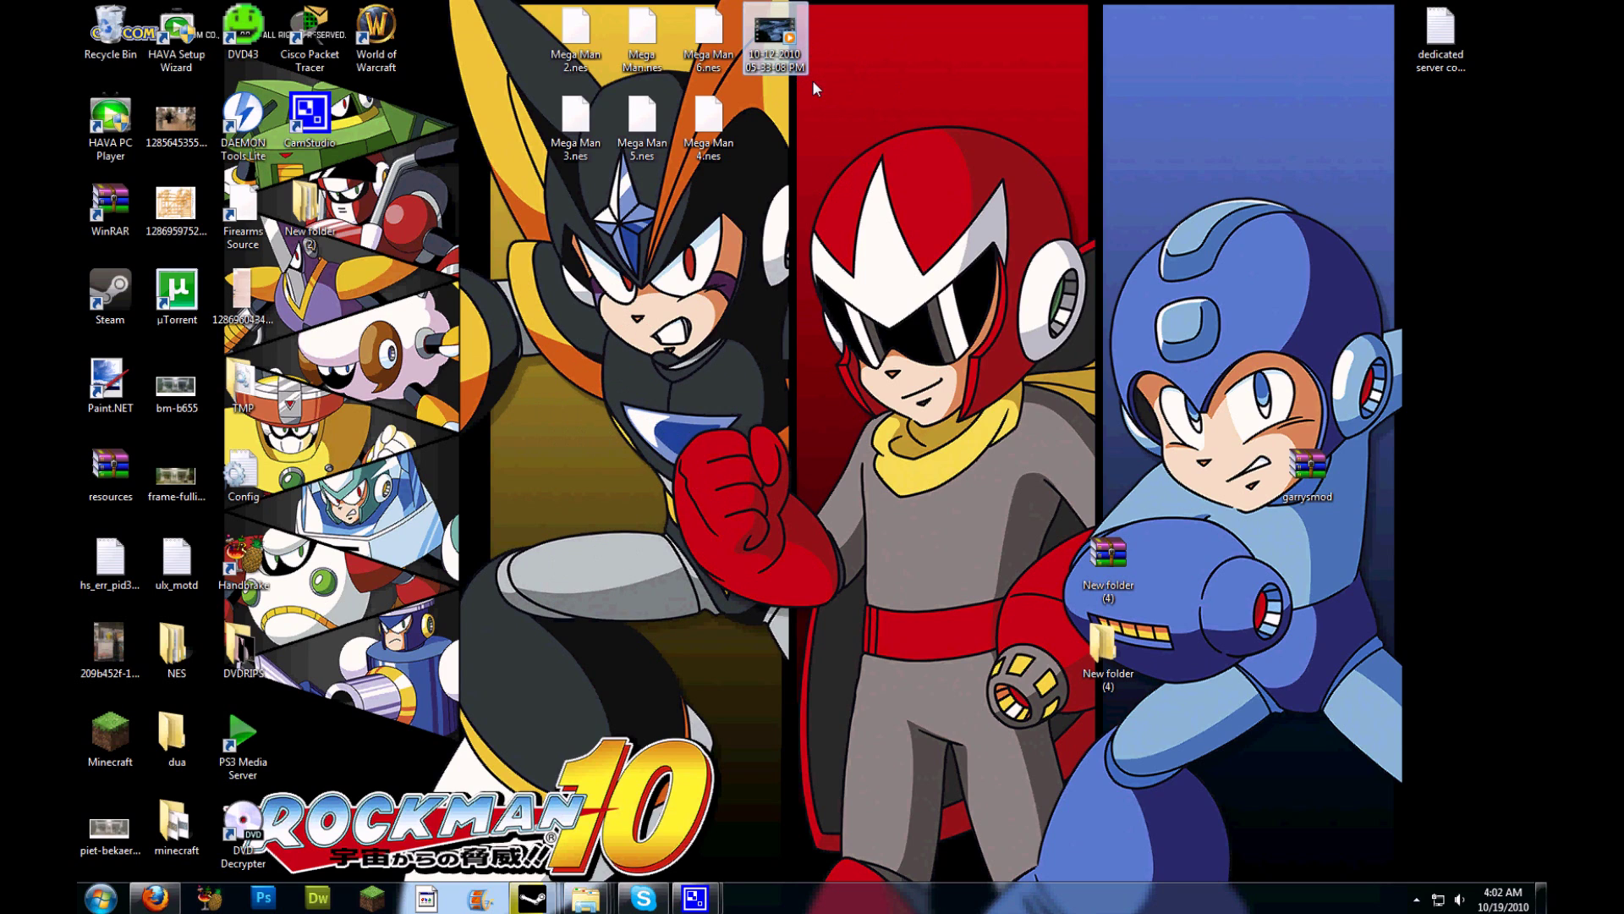
pyautogui.click(837, 133)
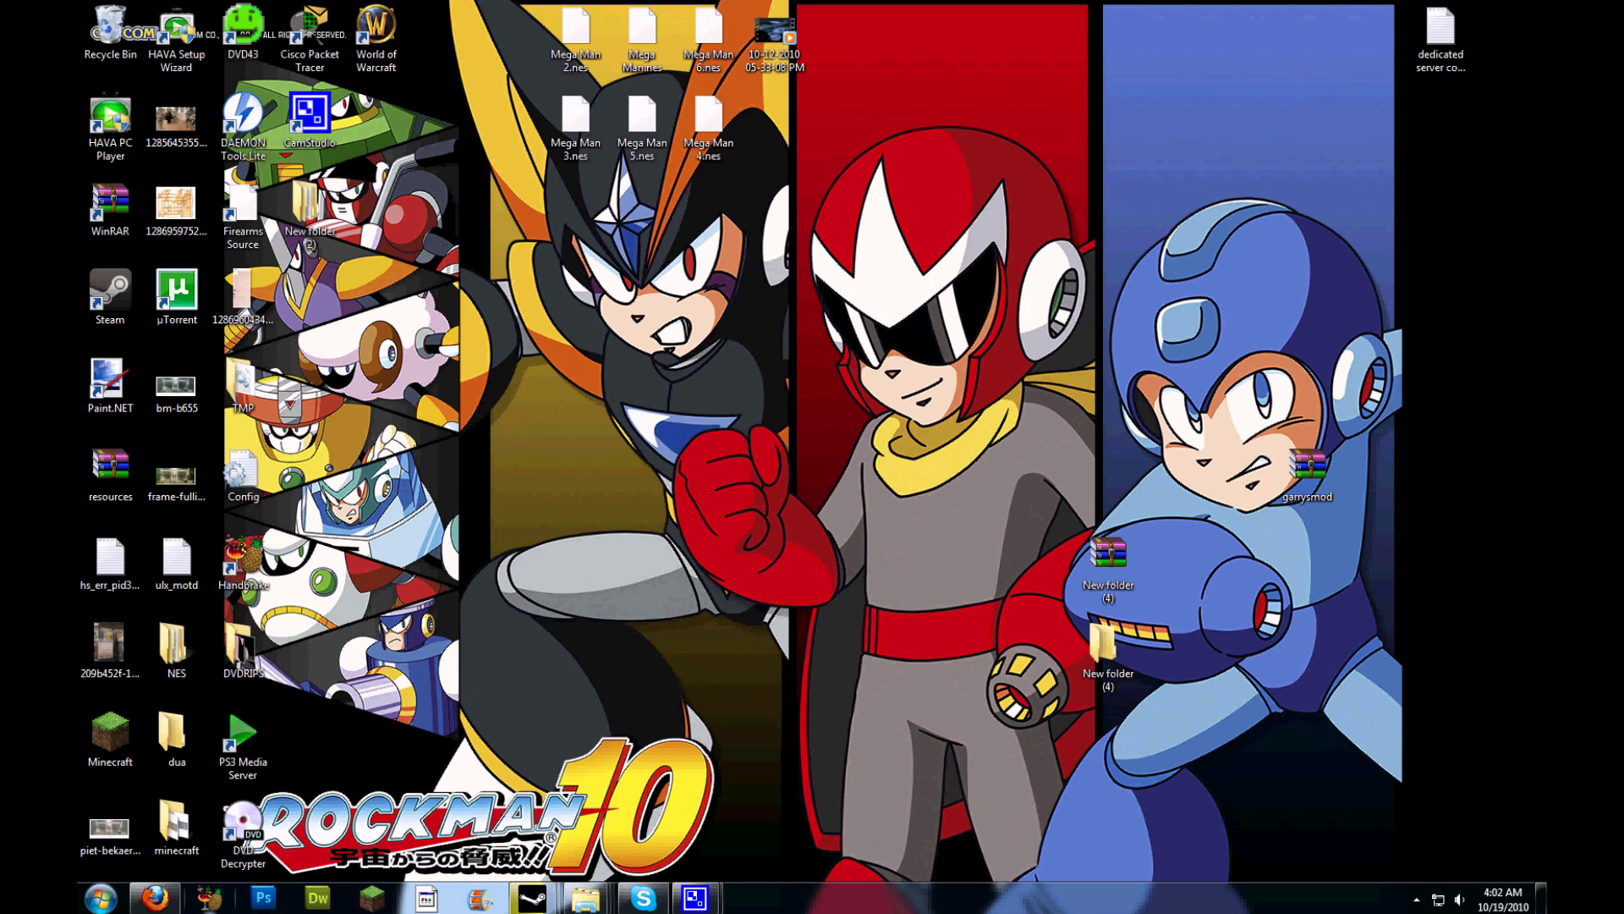
pyautogui.moveTo(155, 898)
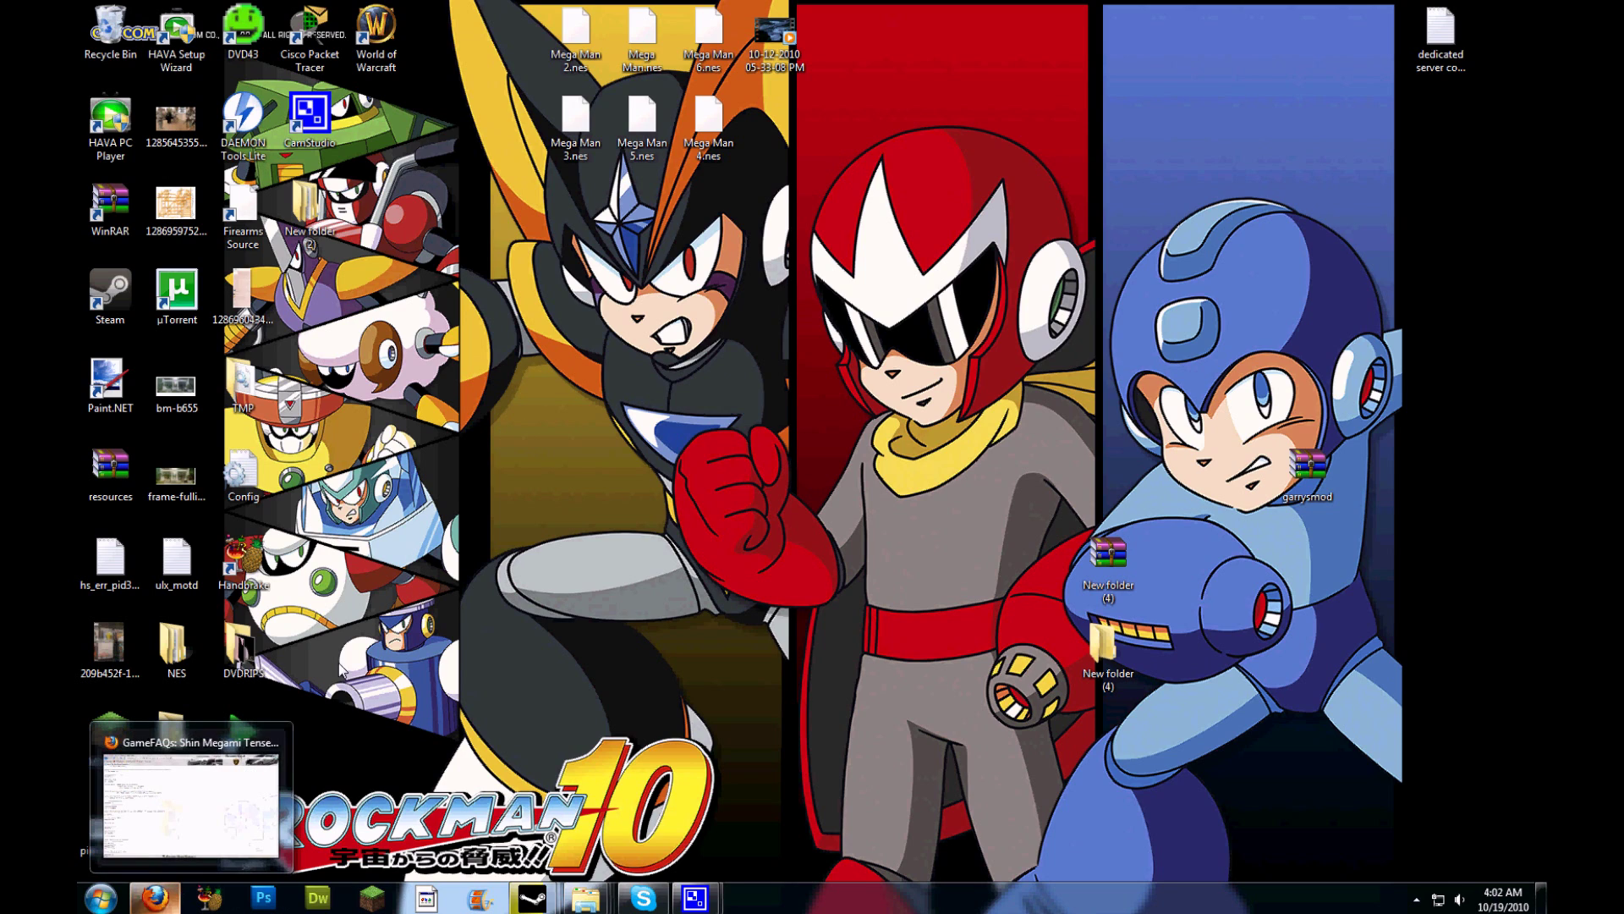
# Step: In a new Firefox tab, search the web for 'ps3 media server'
pyautogui.click(154, 897)
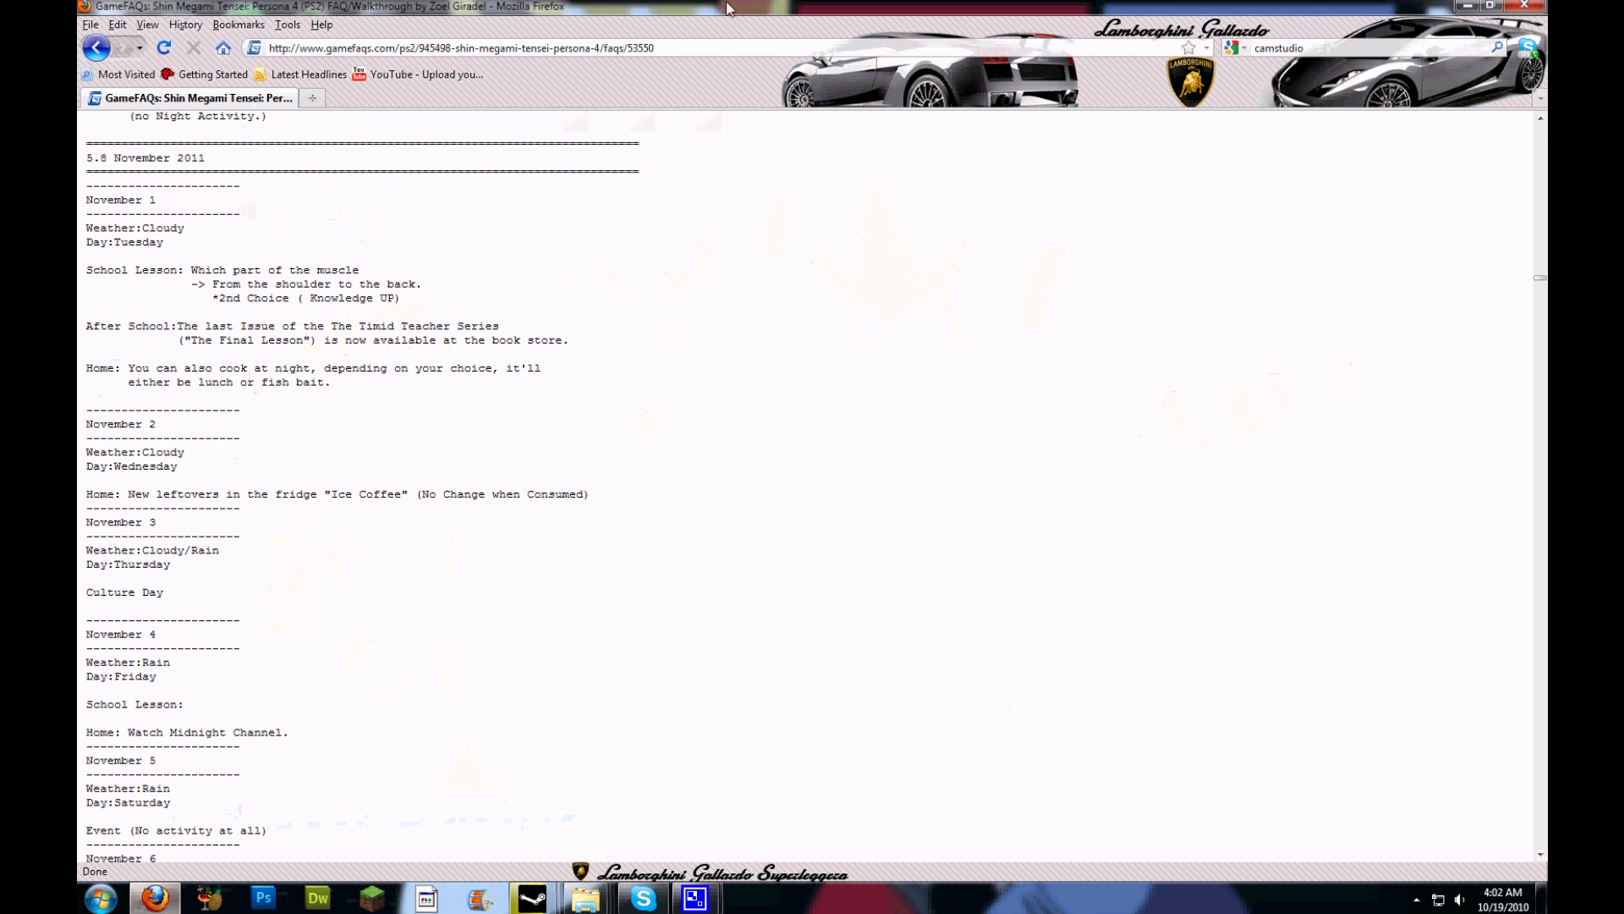
pyautogui.click(312, 99)
pyautogui.click(1354, 48)
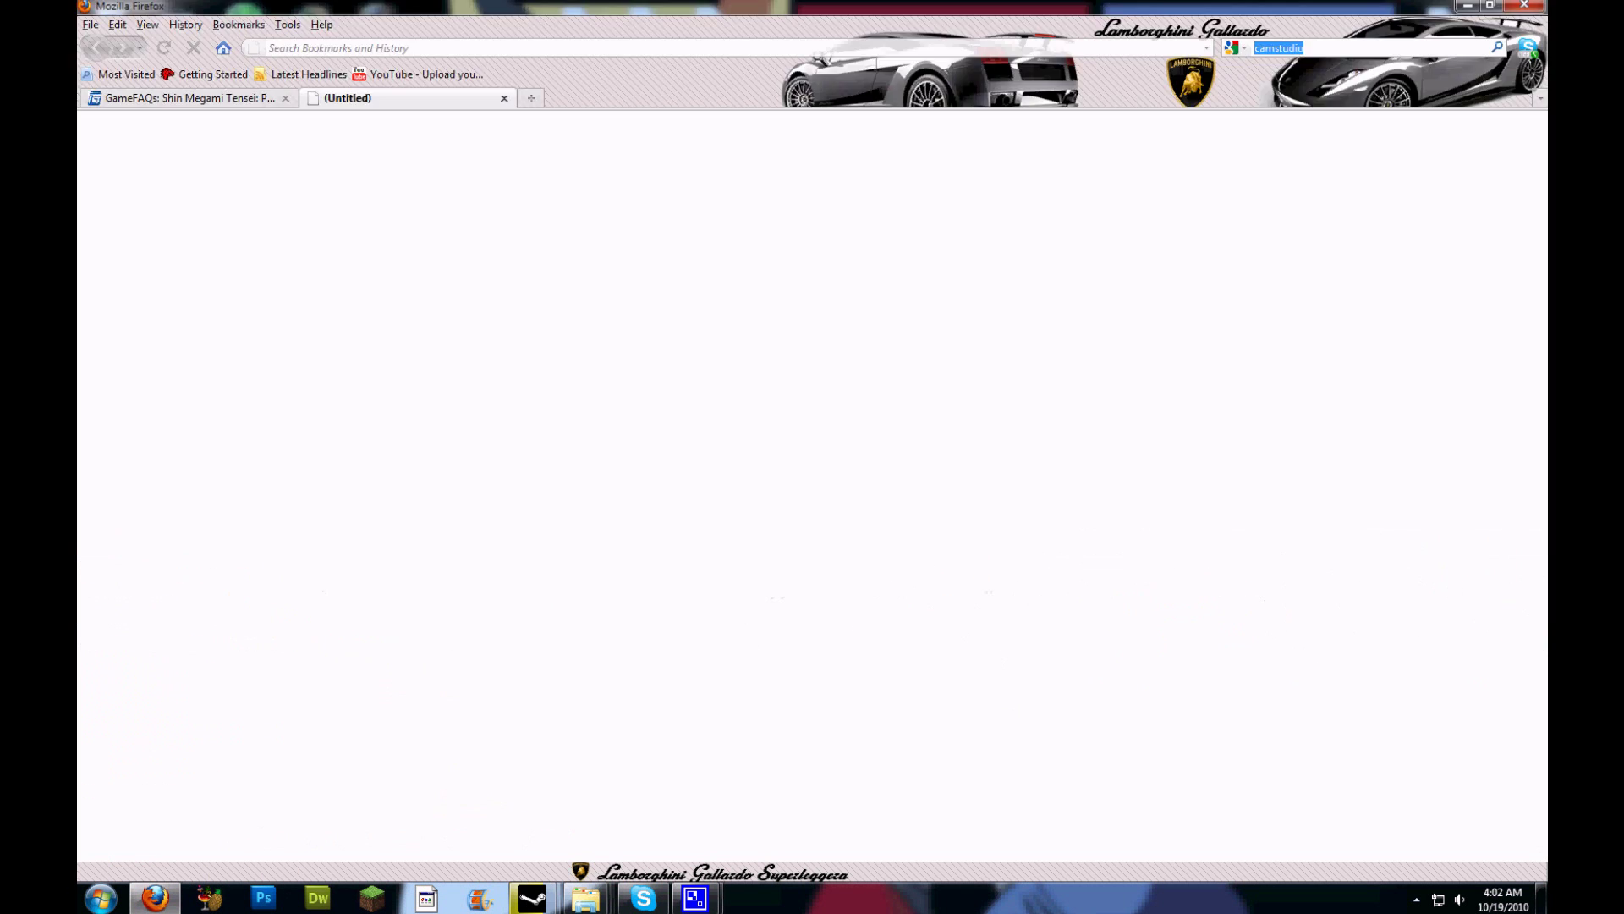
pyautogui.write('ps3')
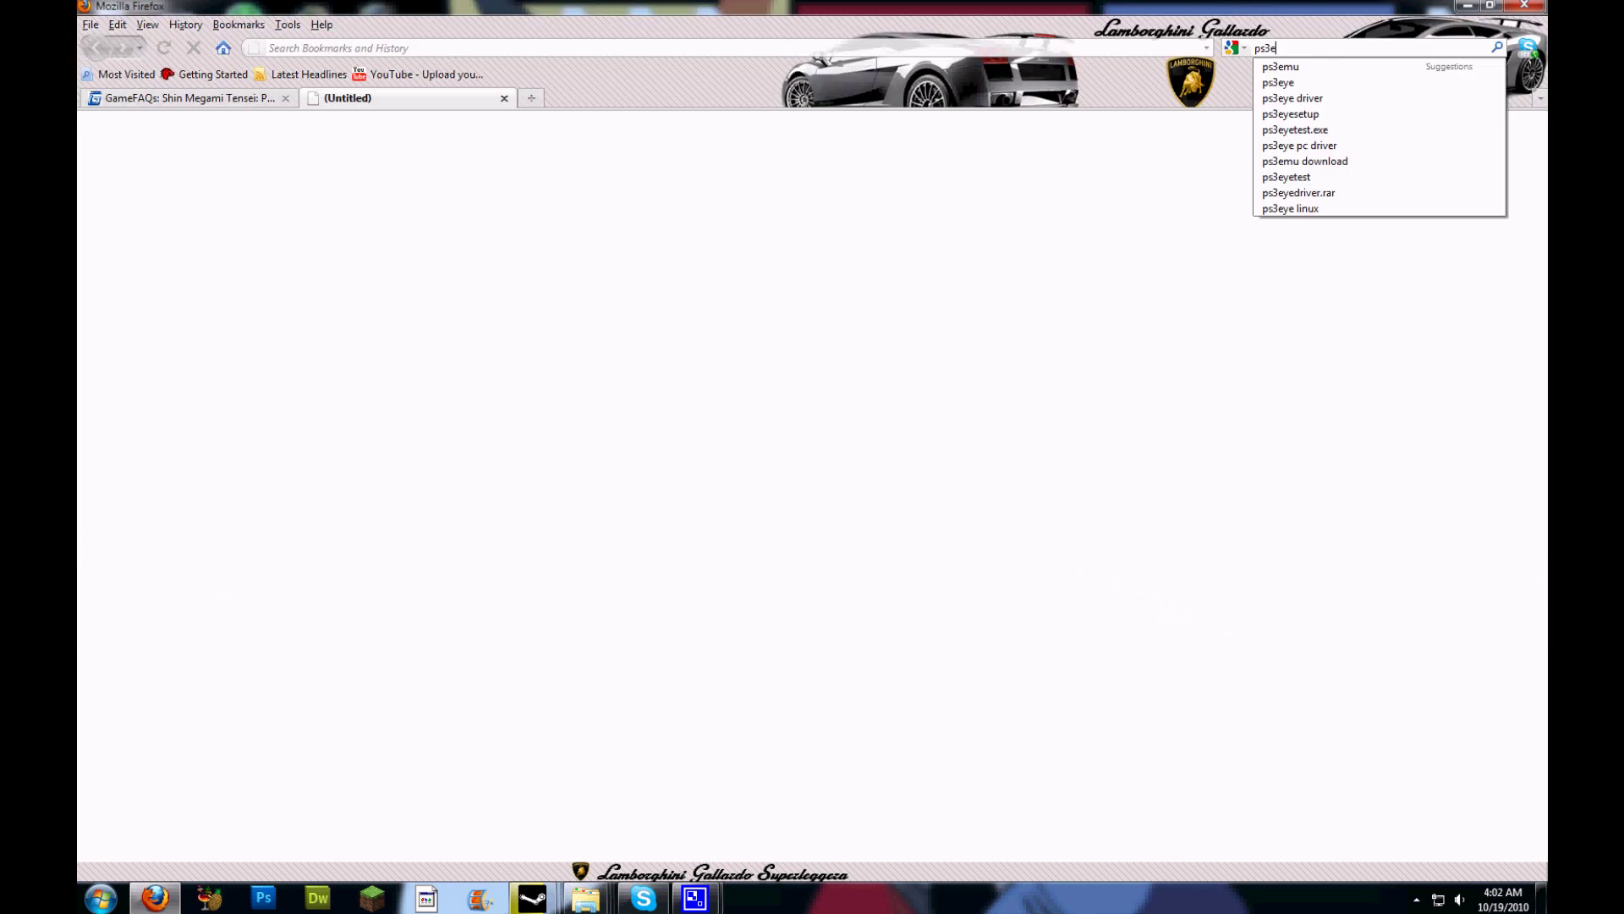
pyautogui.write(' media server')
pyautogui.press('Return')
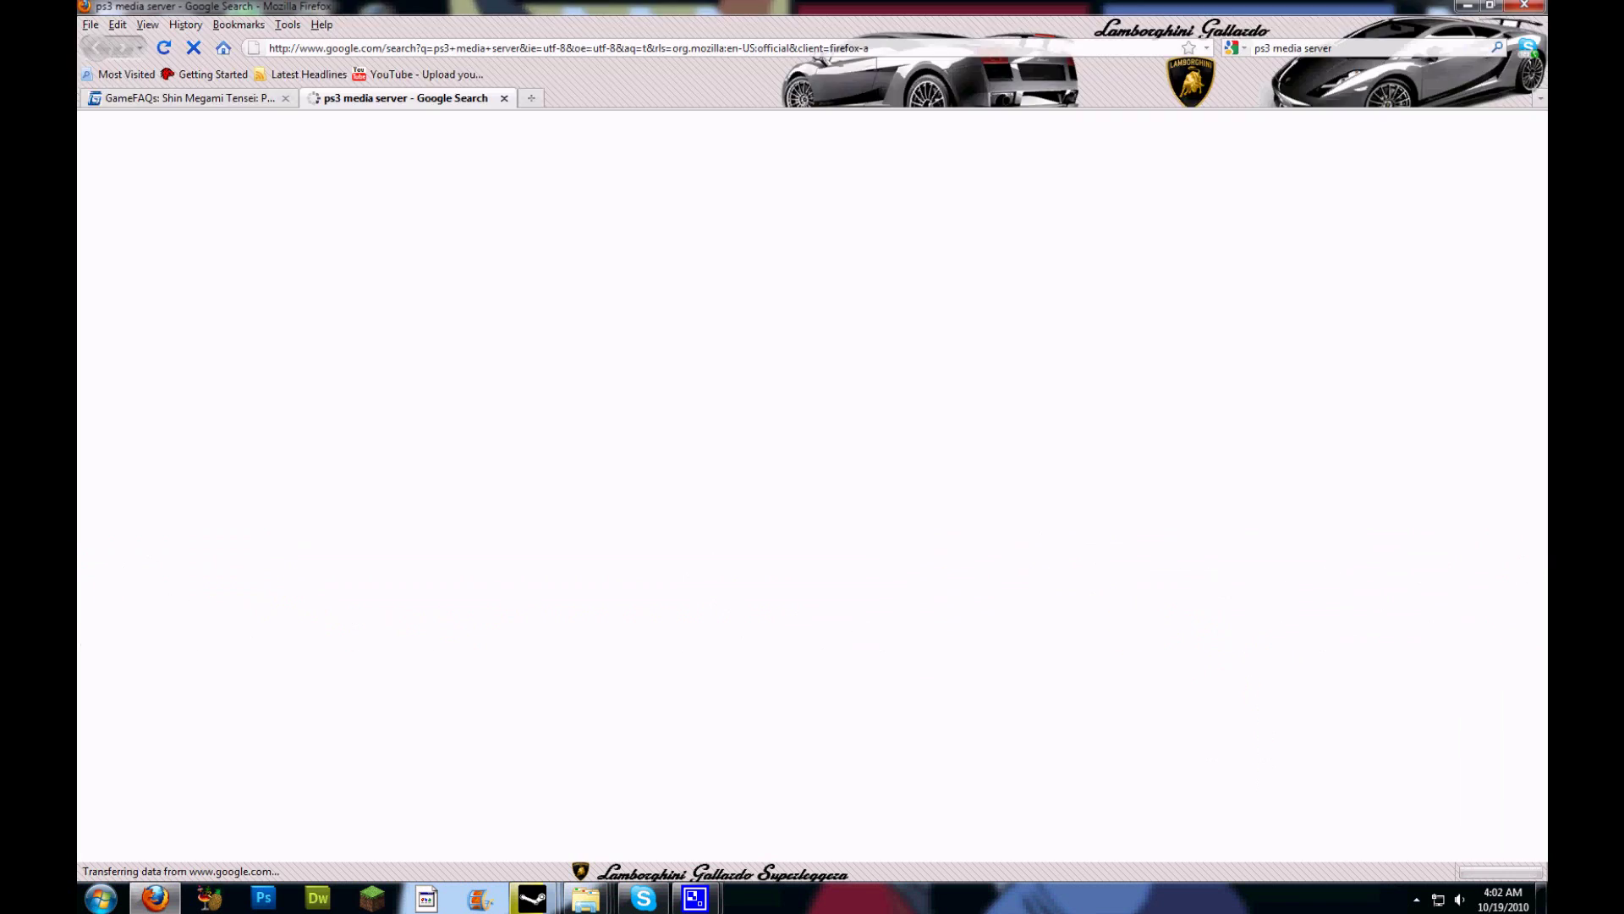
# Step: Open the PS3 Media Server blog result, follow its downloads link, then close that tab
pyautogui.click(545, 225)
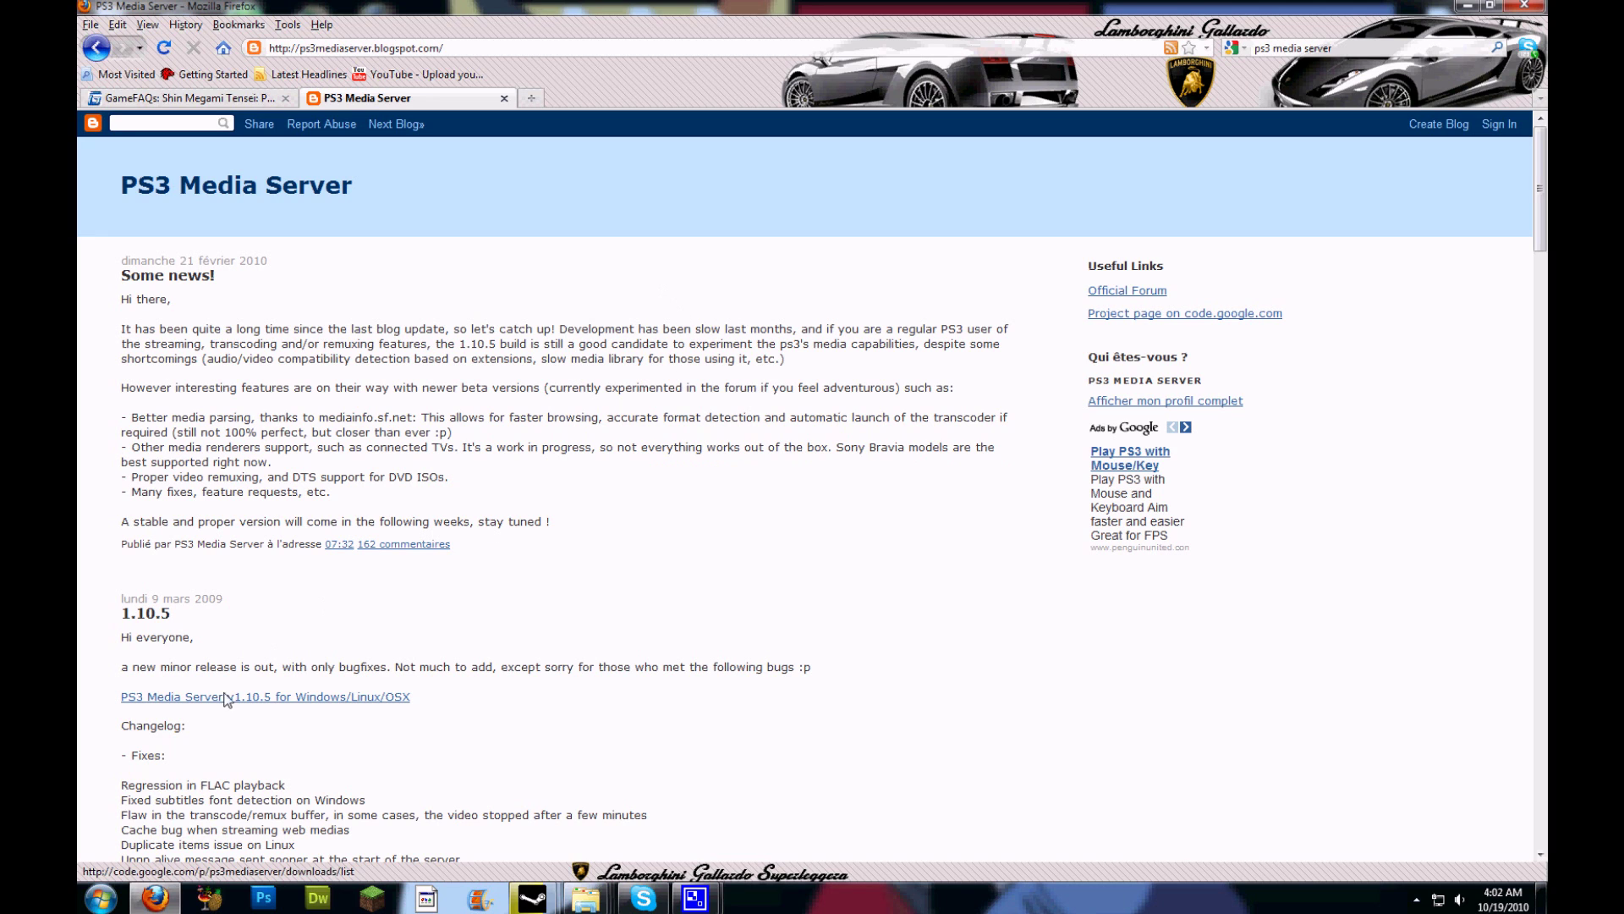
pyautogui.click(304, 697)
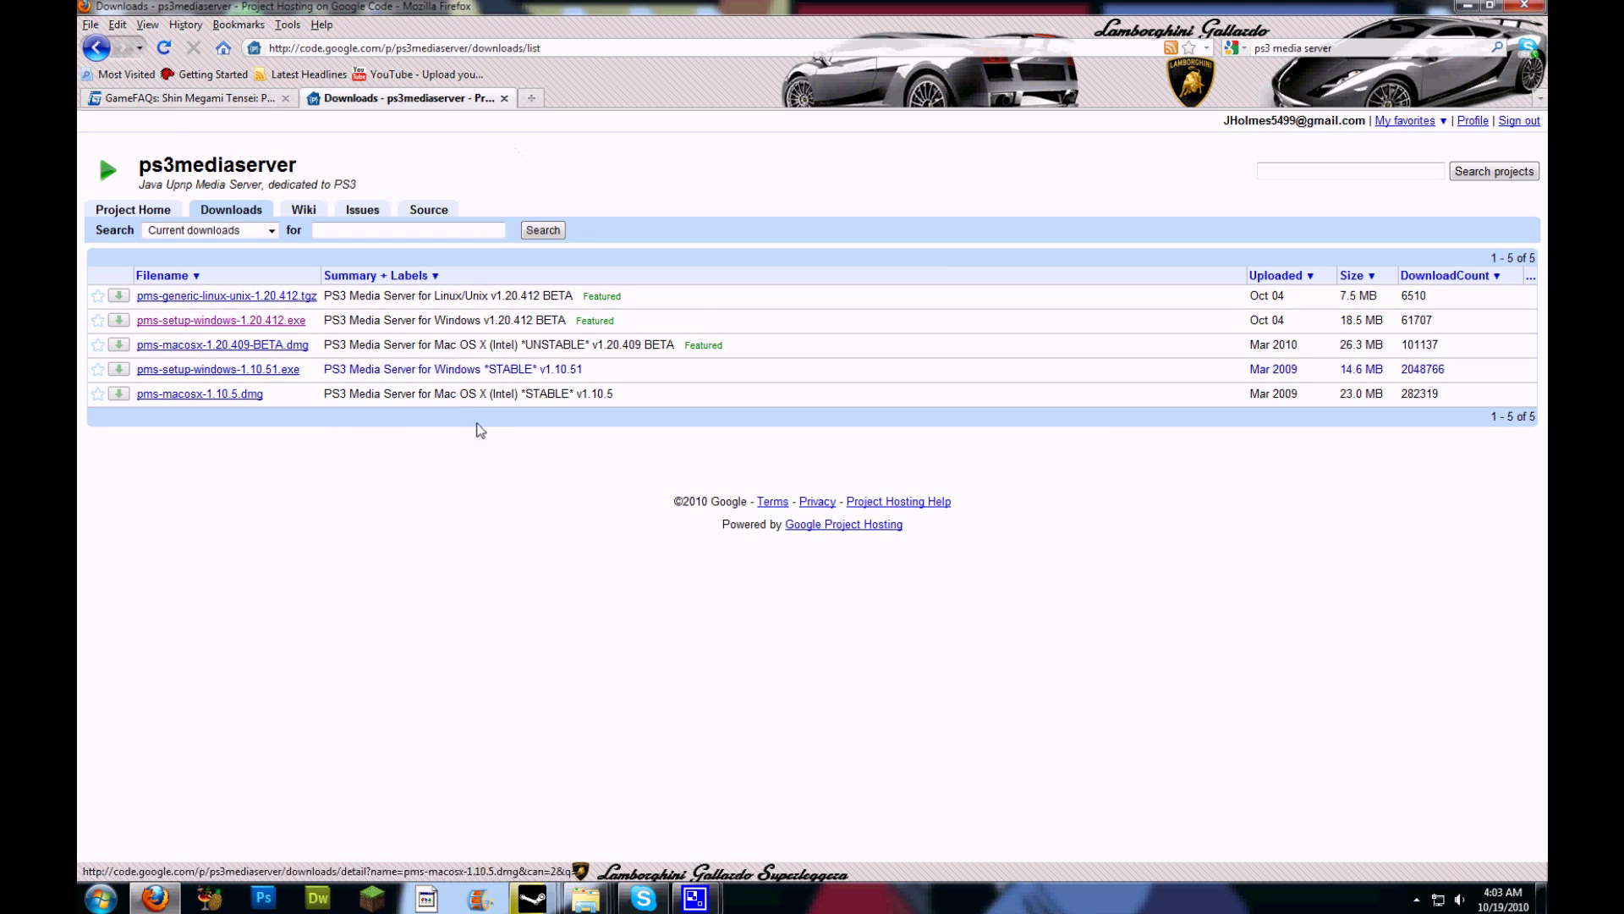
pyautogui.click(504, 98)
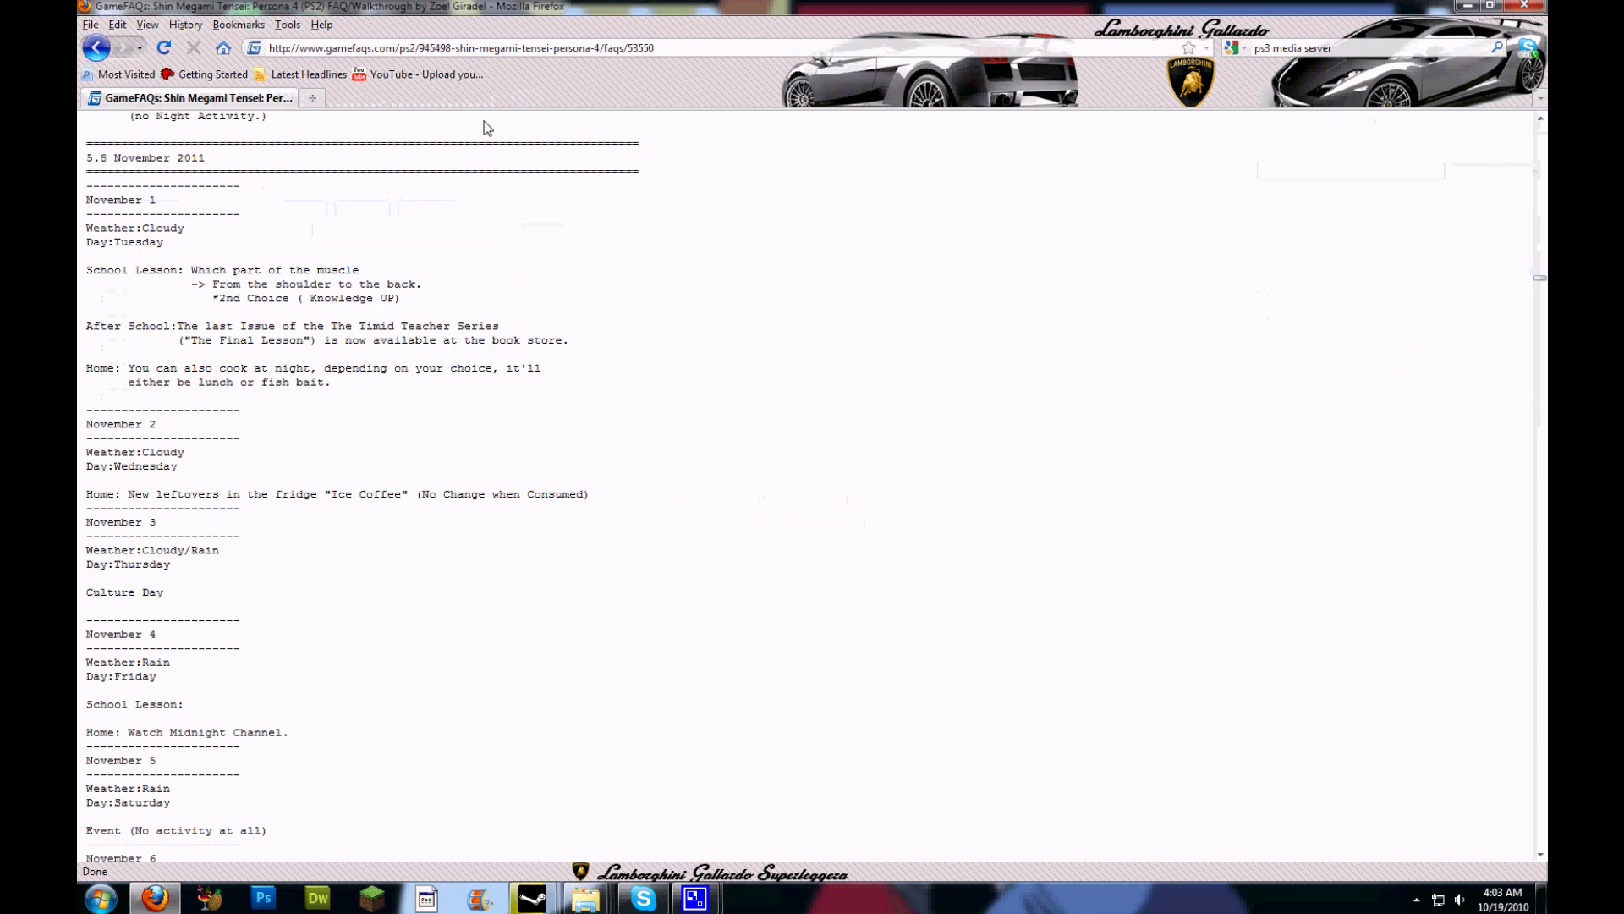
# Step: Launch PS3 Media Server from the desktop and stretch its window to reveal the PS3 and Xbox360 renderers
pyautogui.click(1468, 5)
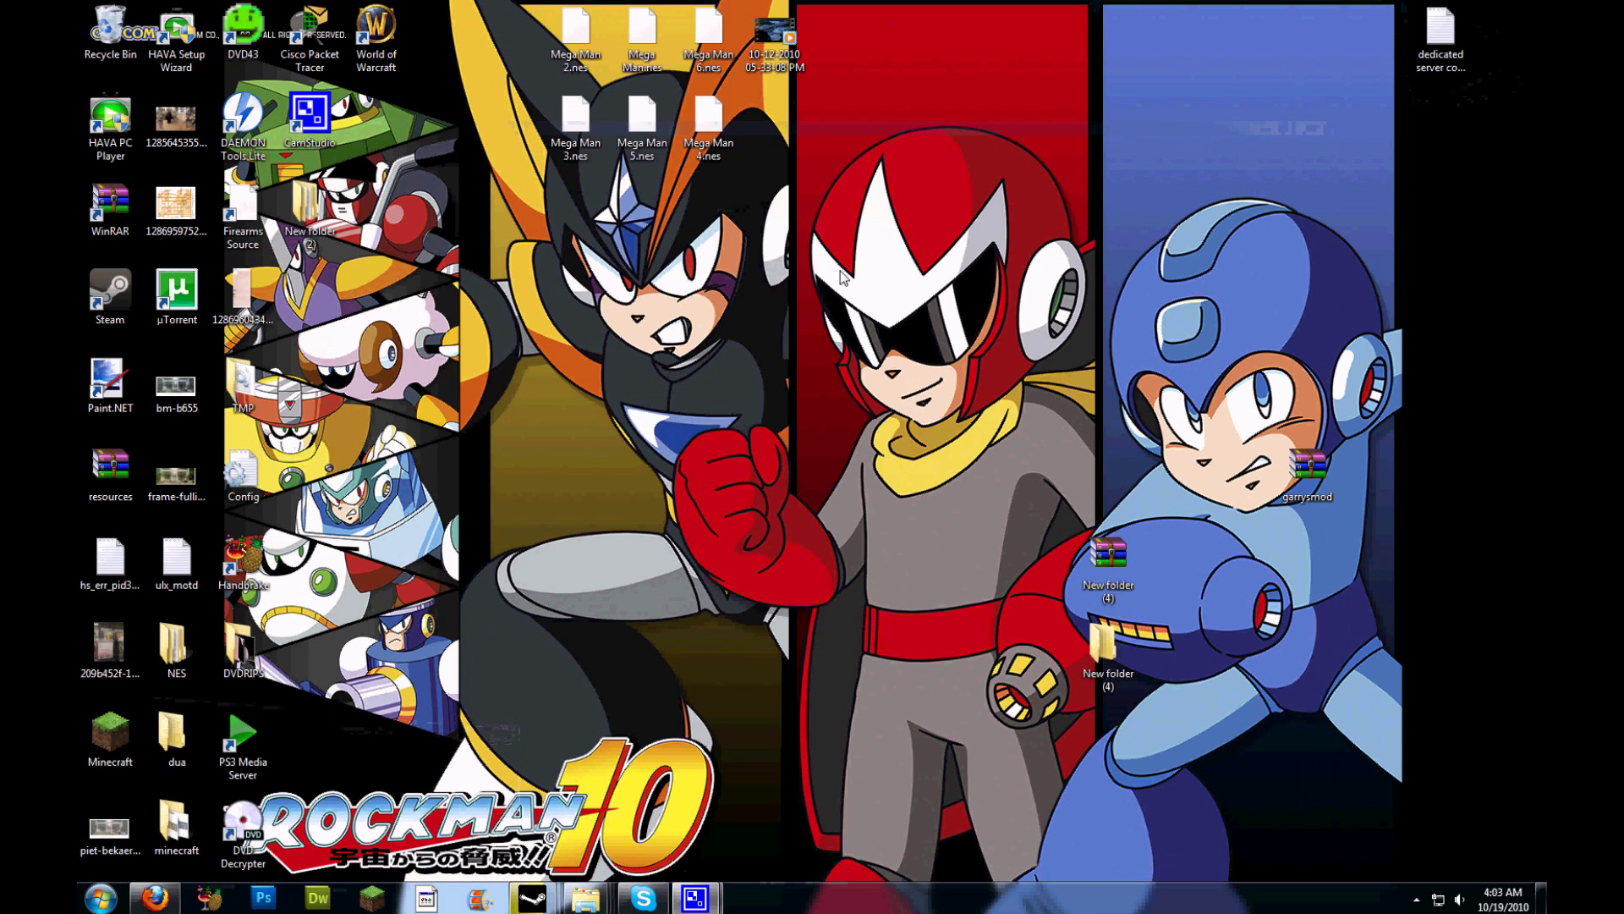
pyautogui.doubleClick(243, 757)
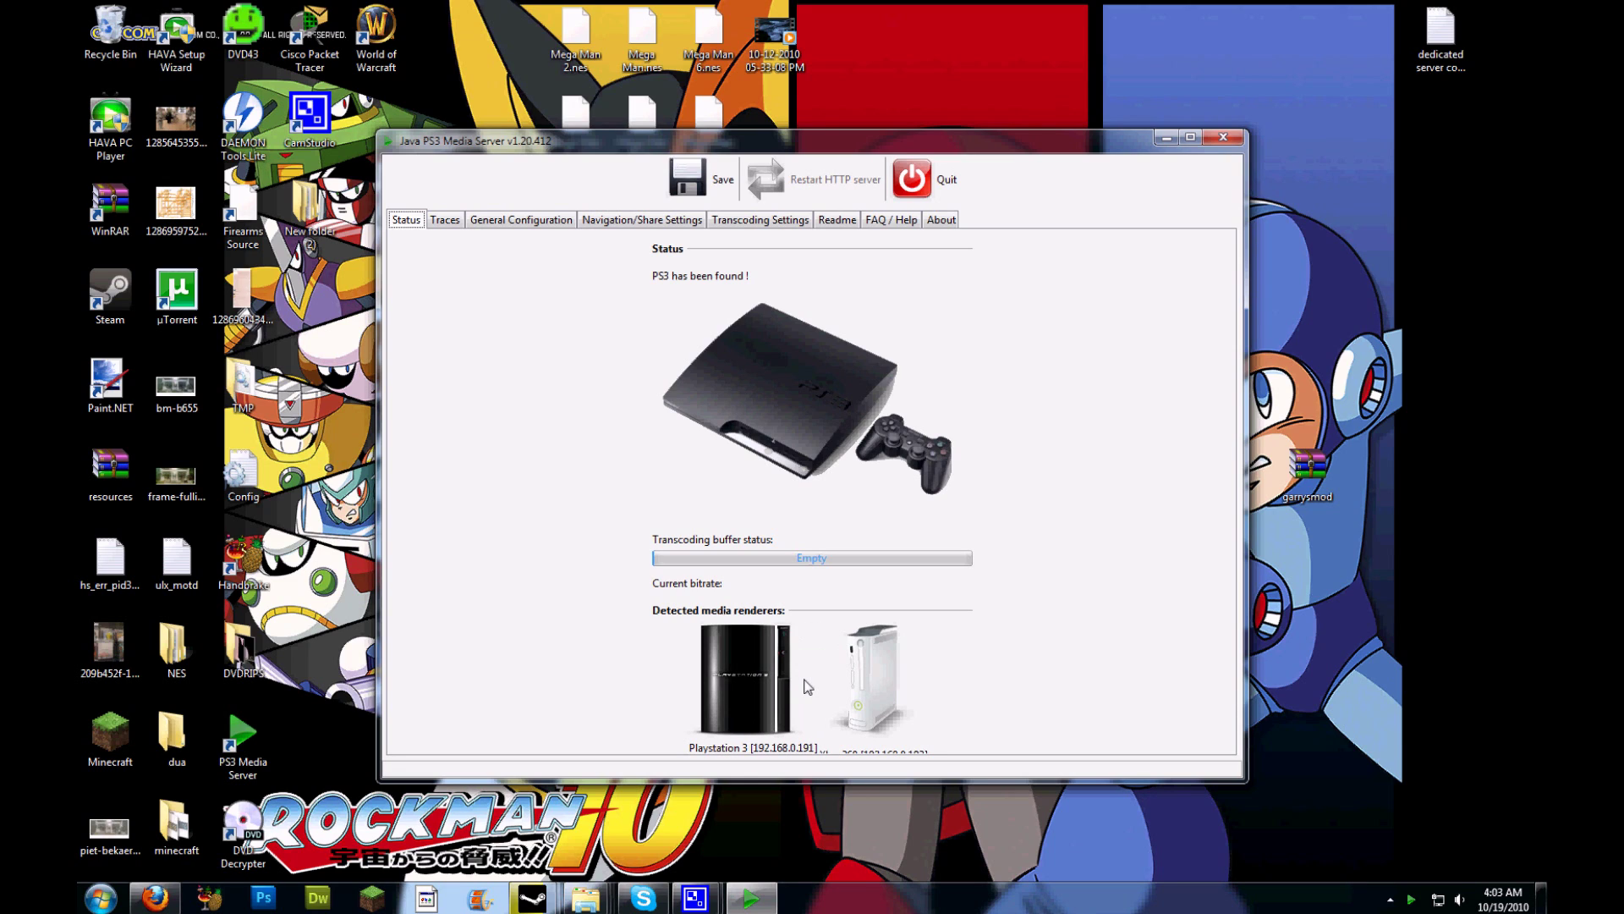
pyautogui.moveTo(979, 779); pyautogui.dragTo(980, 806)
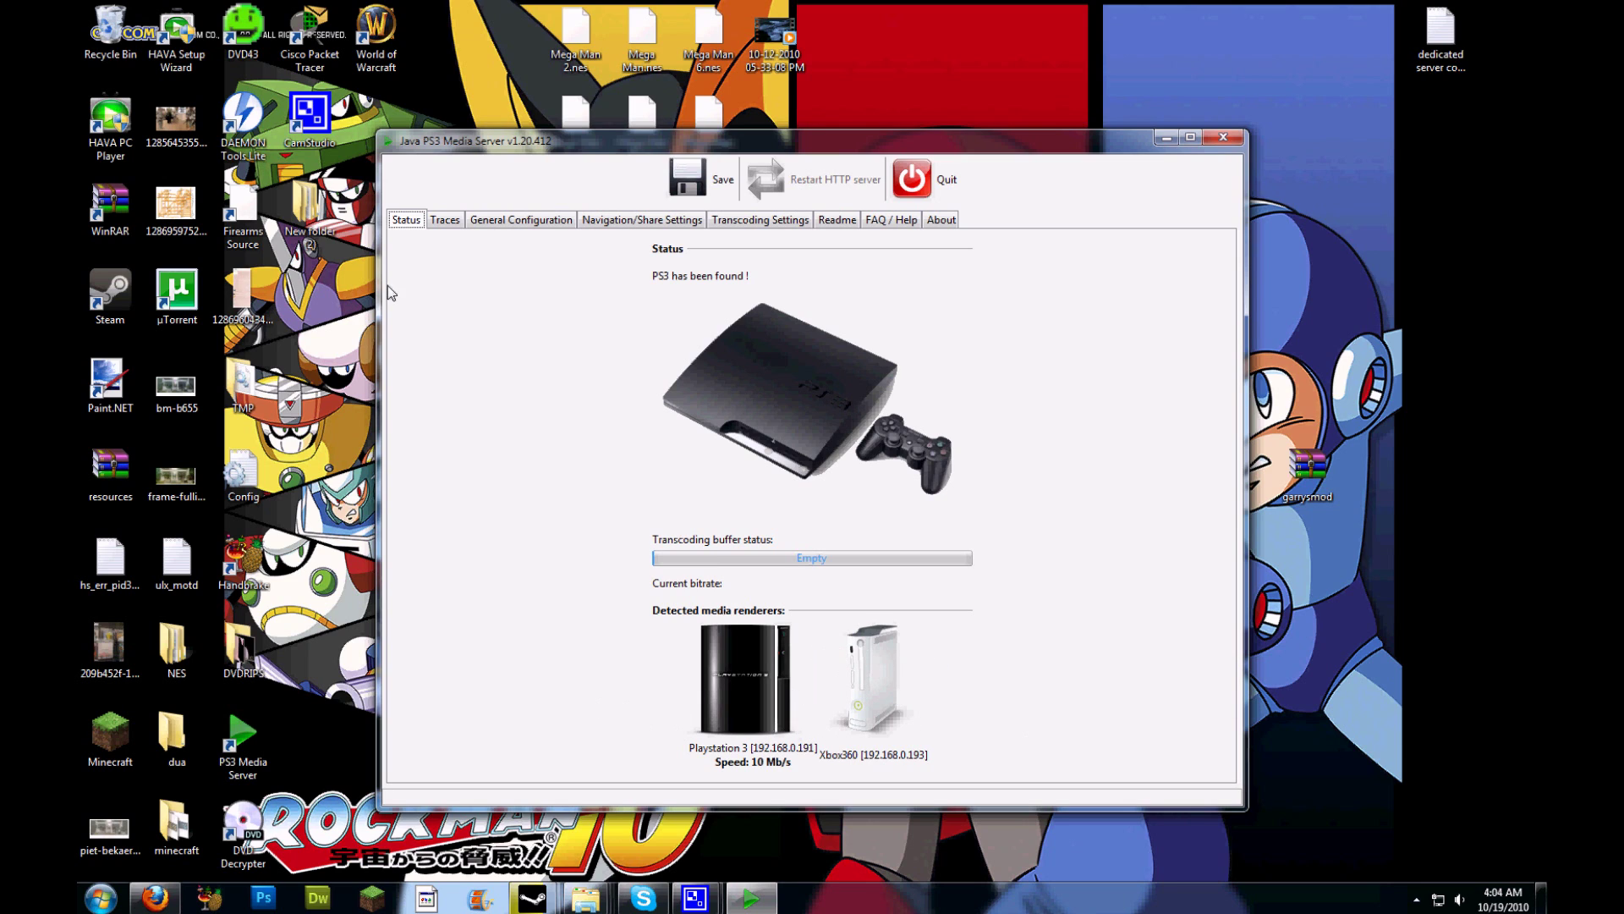
pyautogui.click(547, 220)
# Step: View the Navigation/Share Settings shared folders and open the desktop DVDRIPS folder in Explorer
pyautogui.click(588, 222)
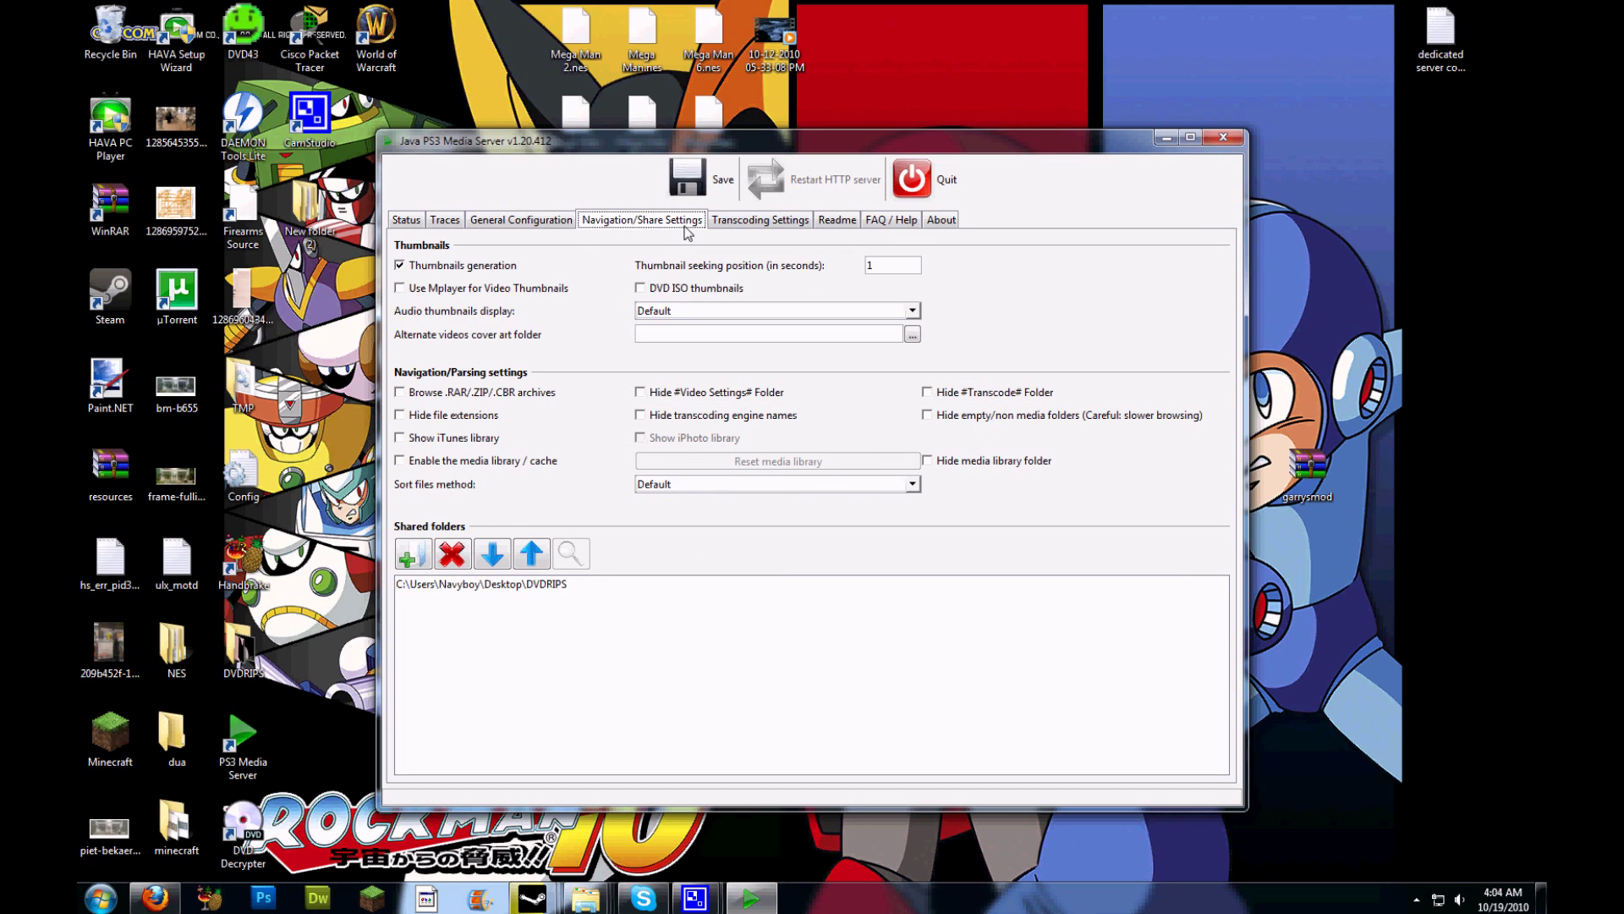
pyautogui.click(243, 651)
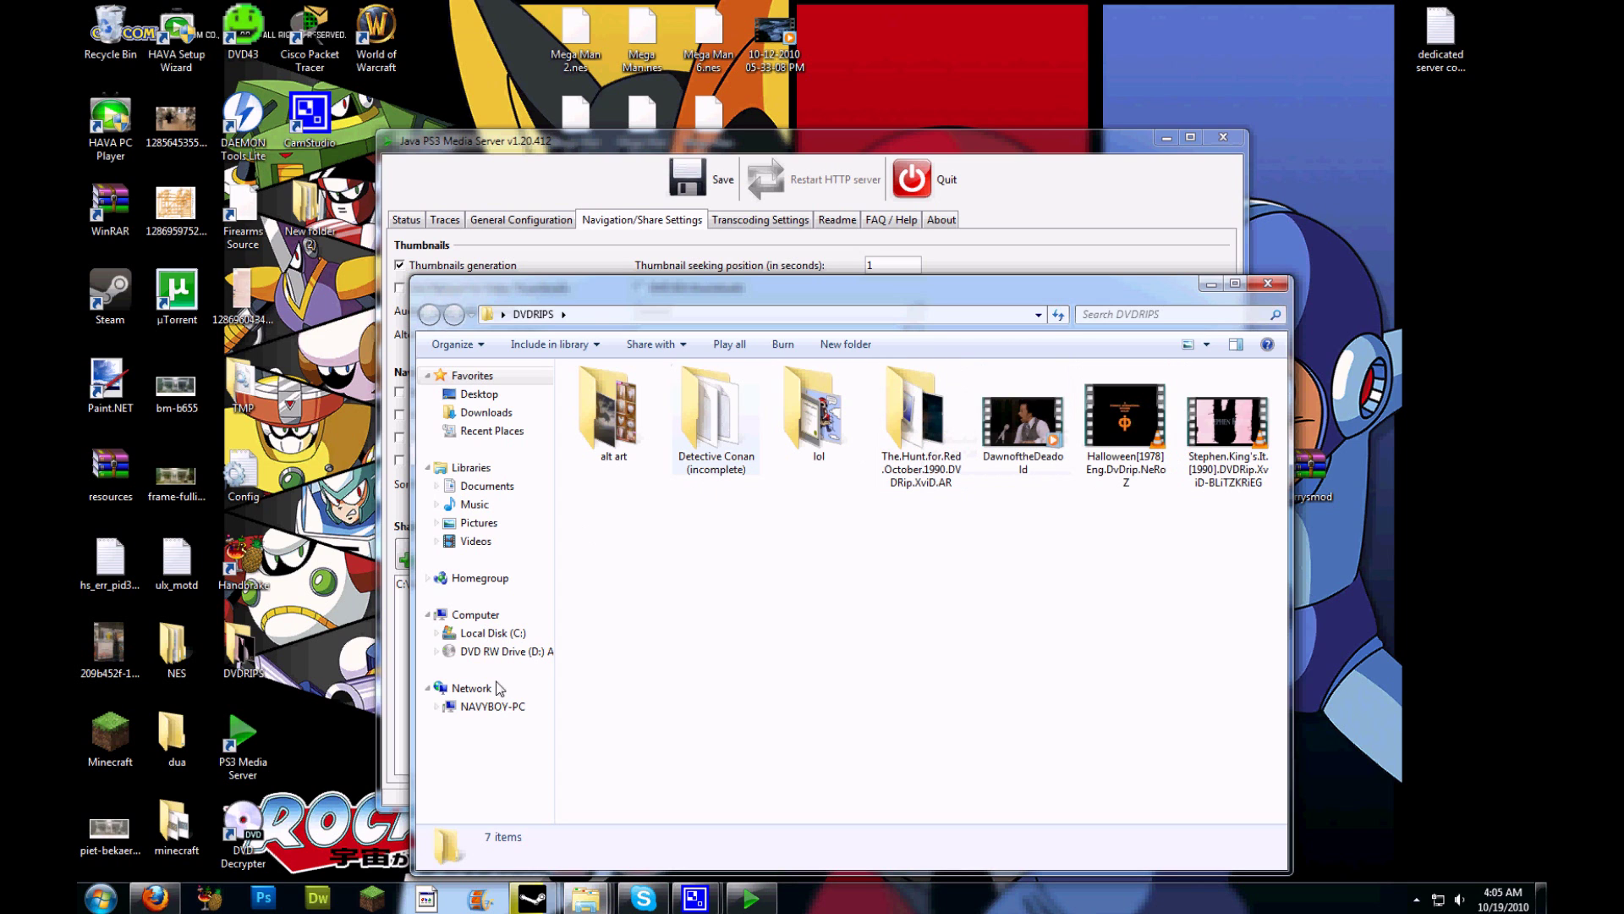
# Step: Move the DVDRIPS Explorer window aside and select DVDRIPS in the server's Shared folders list
pyautogui.moveTo(628, 285); pyautogui.dragTo(838, 71)
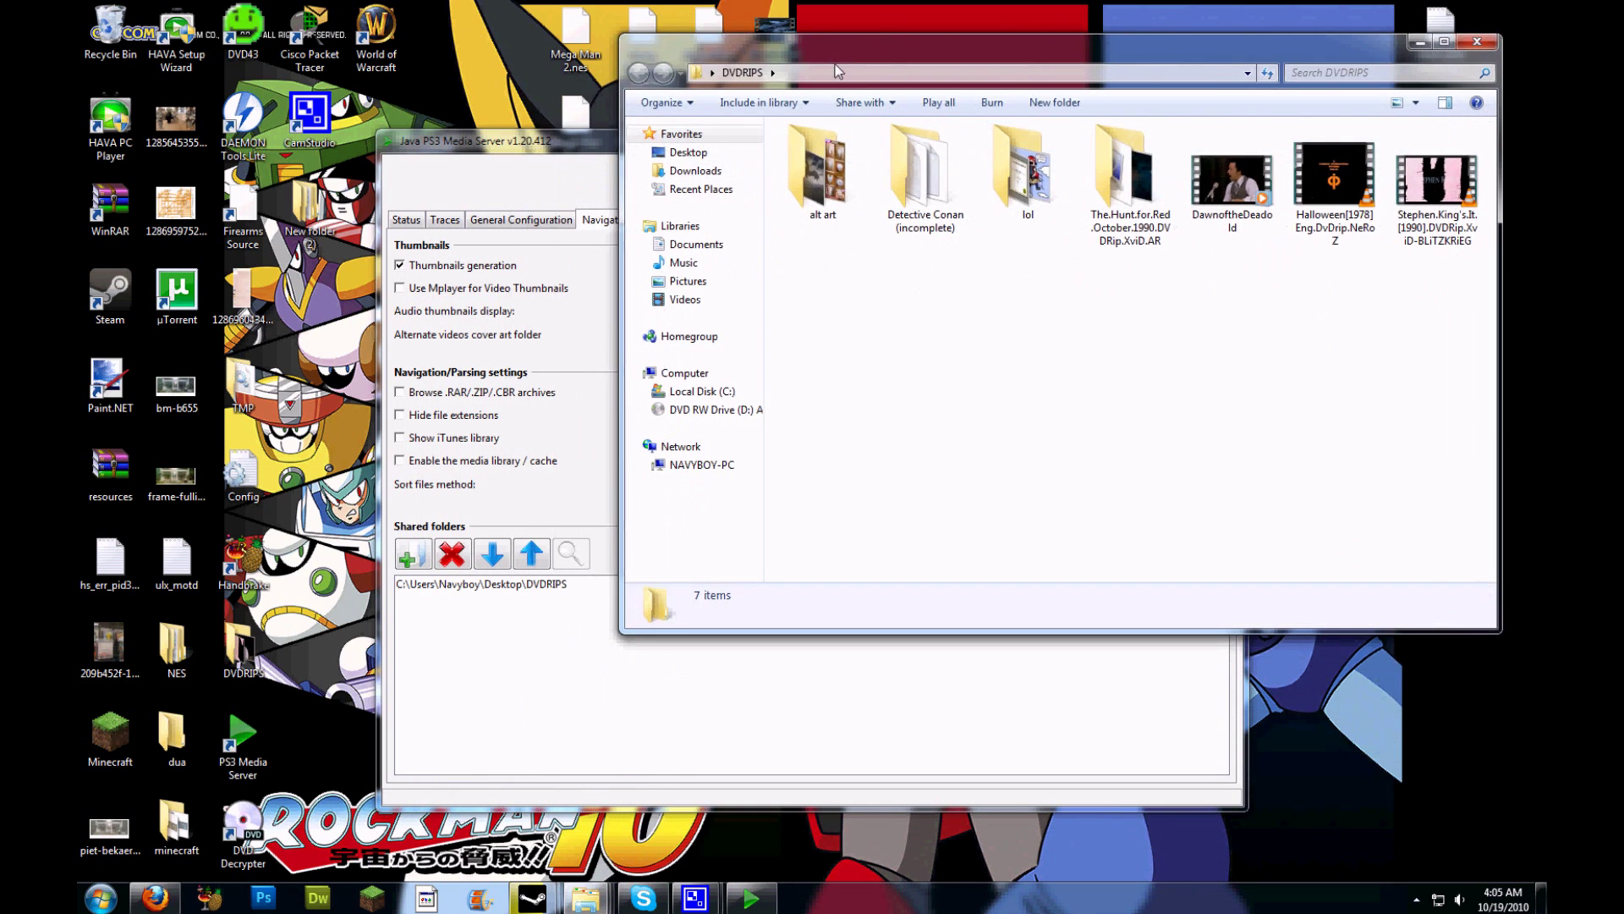
pyautogui.moveTo(1063, 43); pyautogui.dragTo(1048, 65)
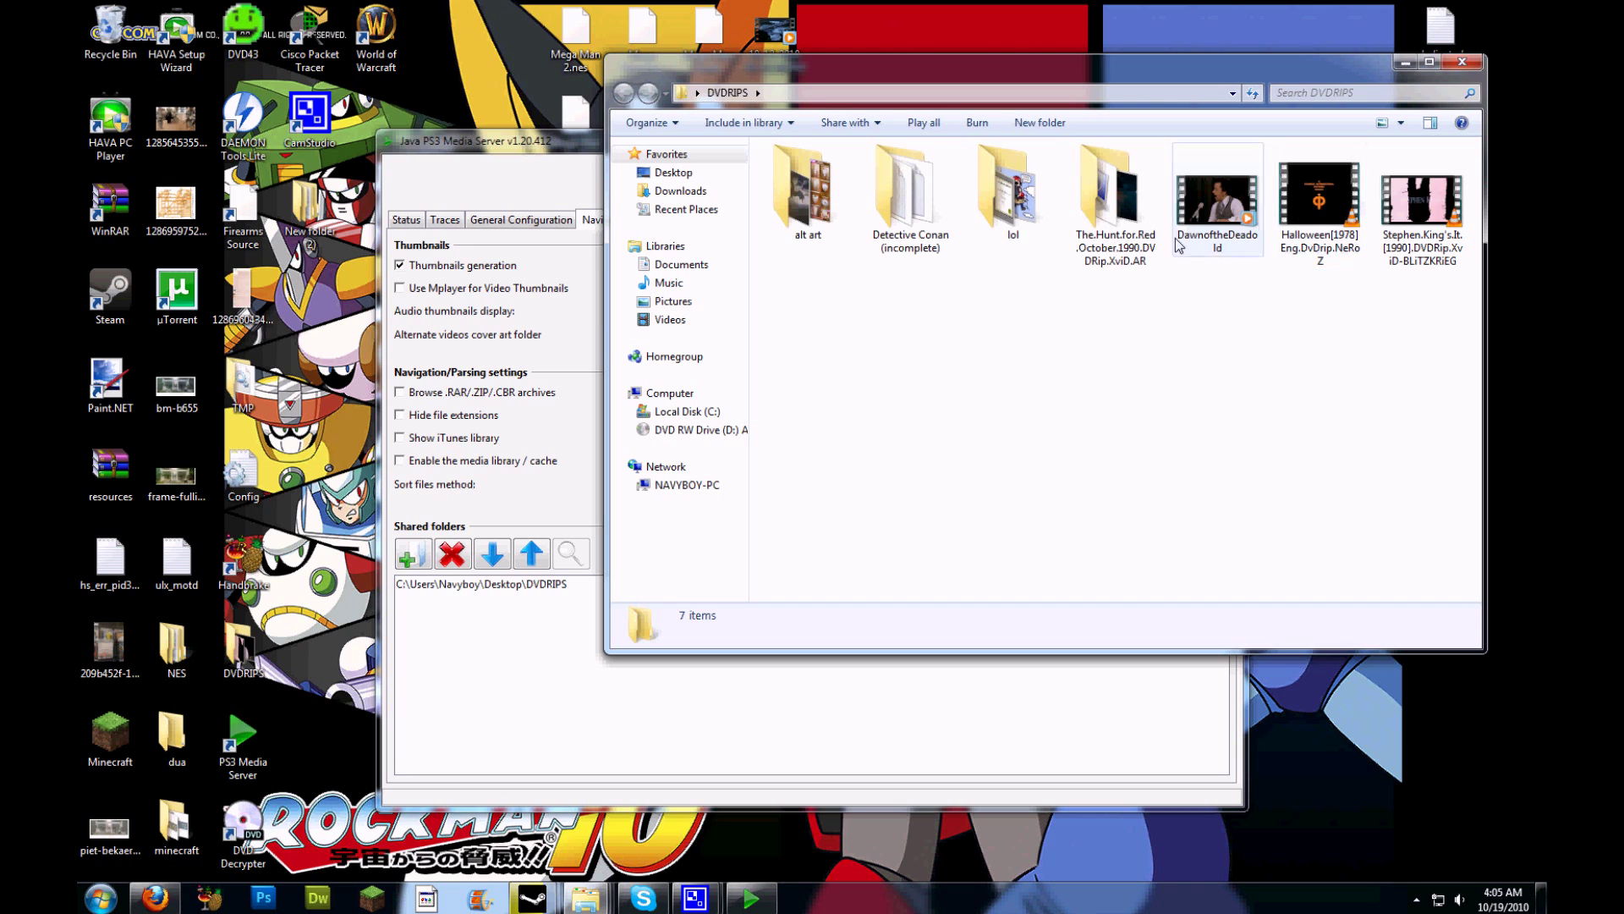
pyautogui.moveTo(1067, 85); pyautogui.dragTo(1144, 377)
pyautogui.click(454, 652)
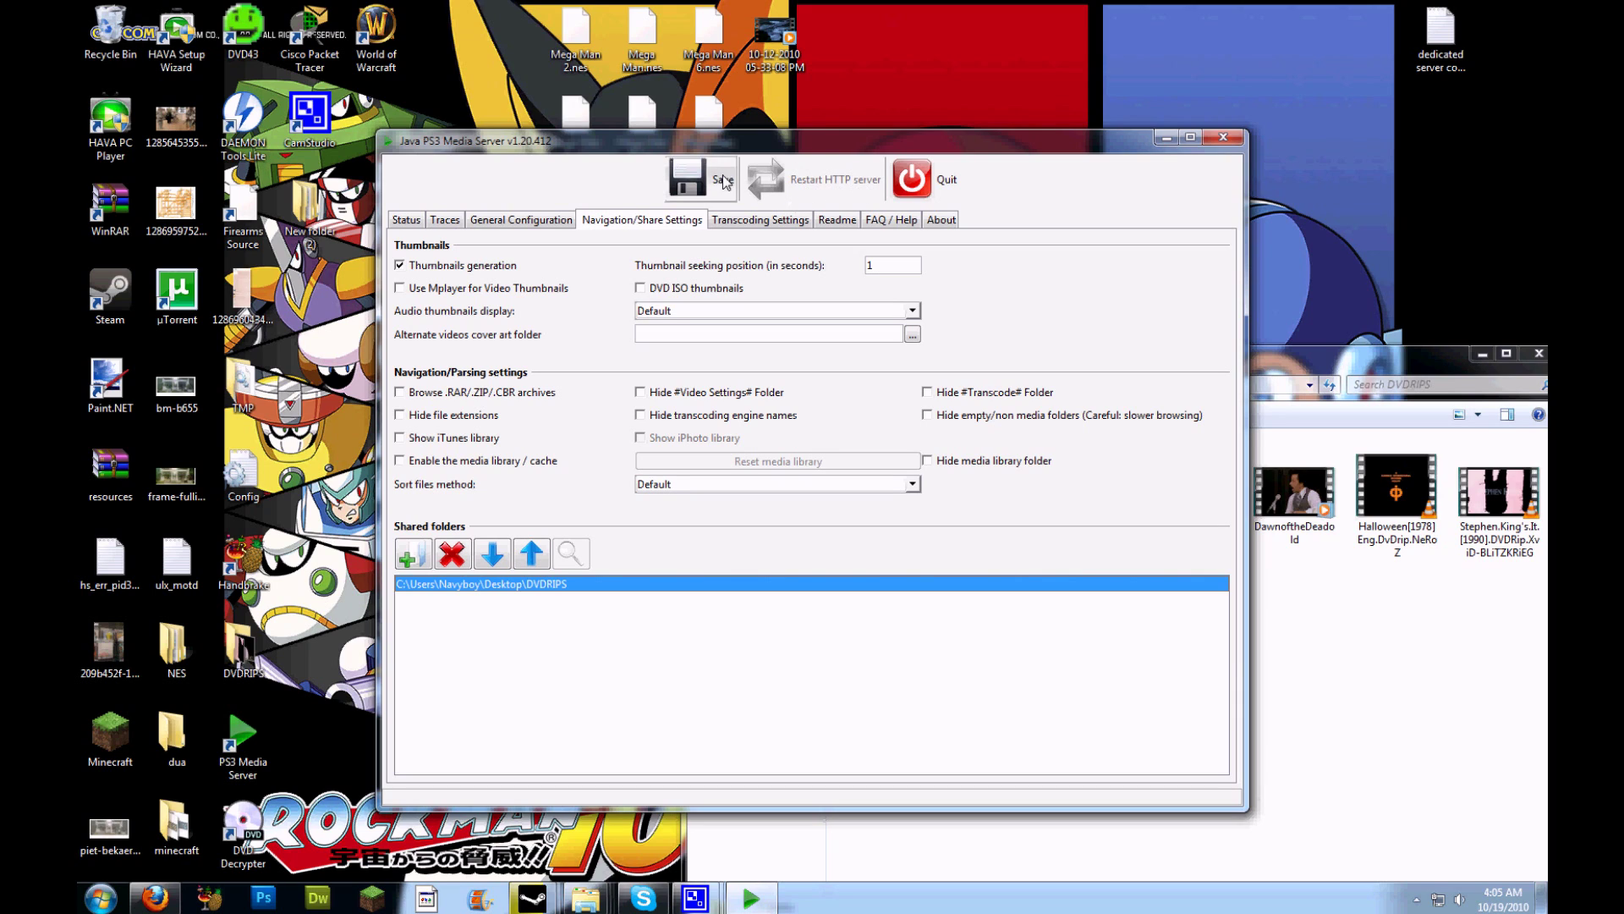
# Step: Flip through the General Configuration and Traces tabs, ending on the Status tab
pyautogui.click(510, 223)
pyautogui.click(433, 223)
pyautogui.click(409, 221)
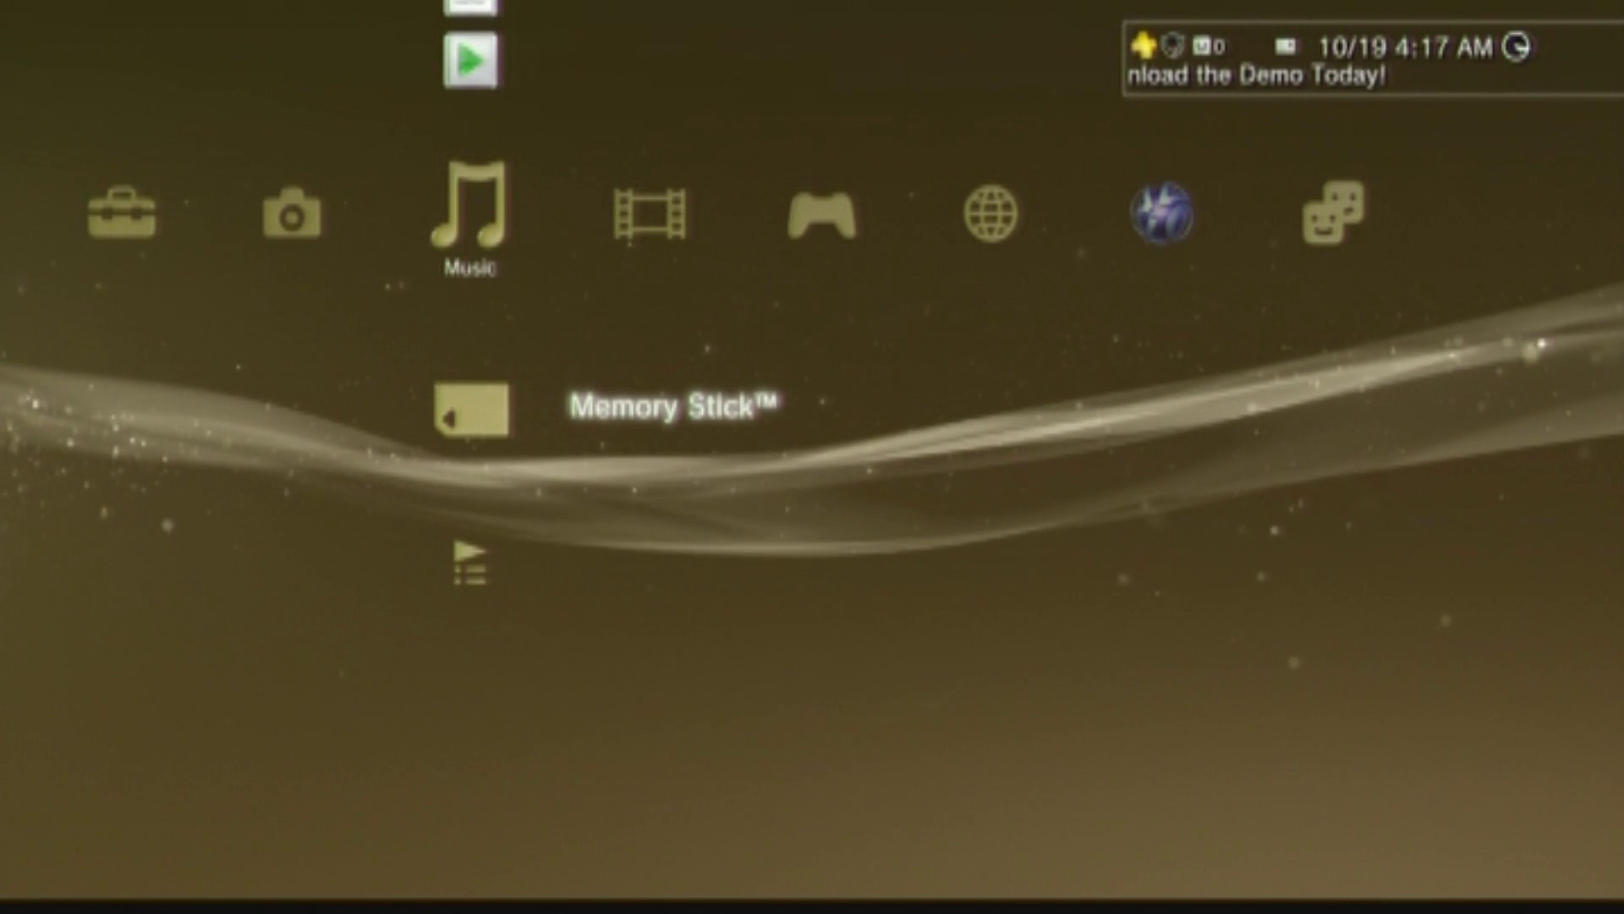
# Step: Browse the PS3's Game list, then return to the Video category's media server entries
pyautogui.press('Right')
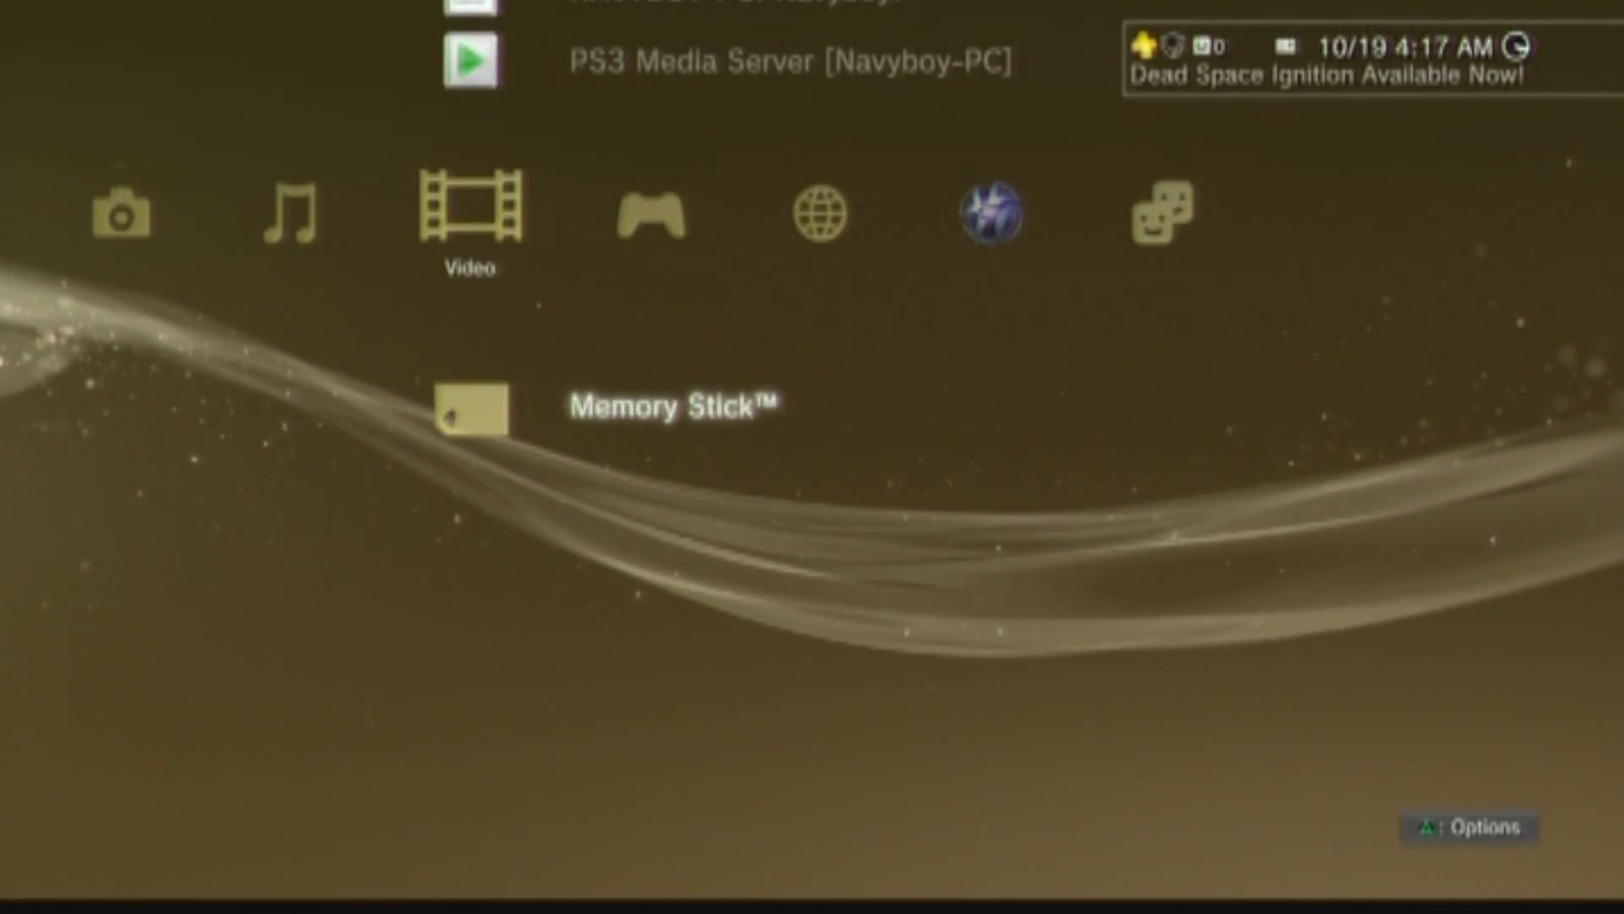
pyautogui.press('Right')
pyautogui.press('Up')
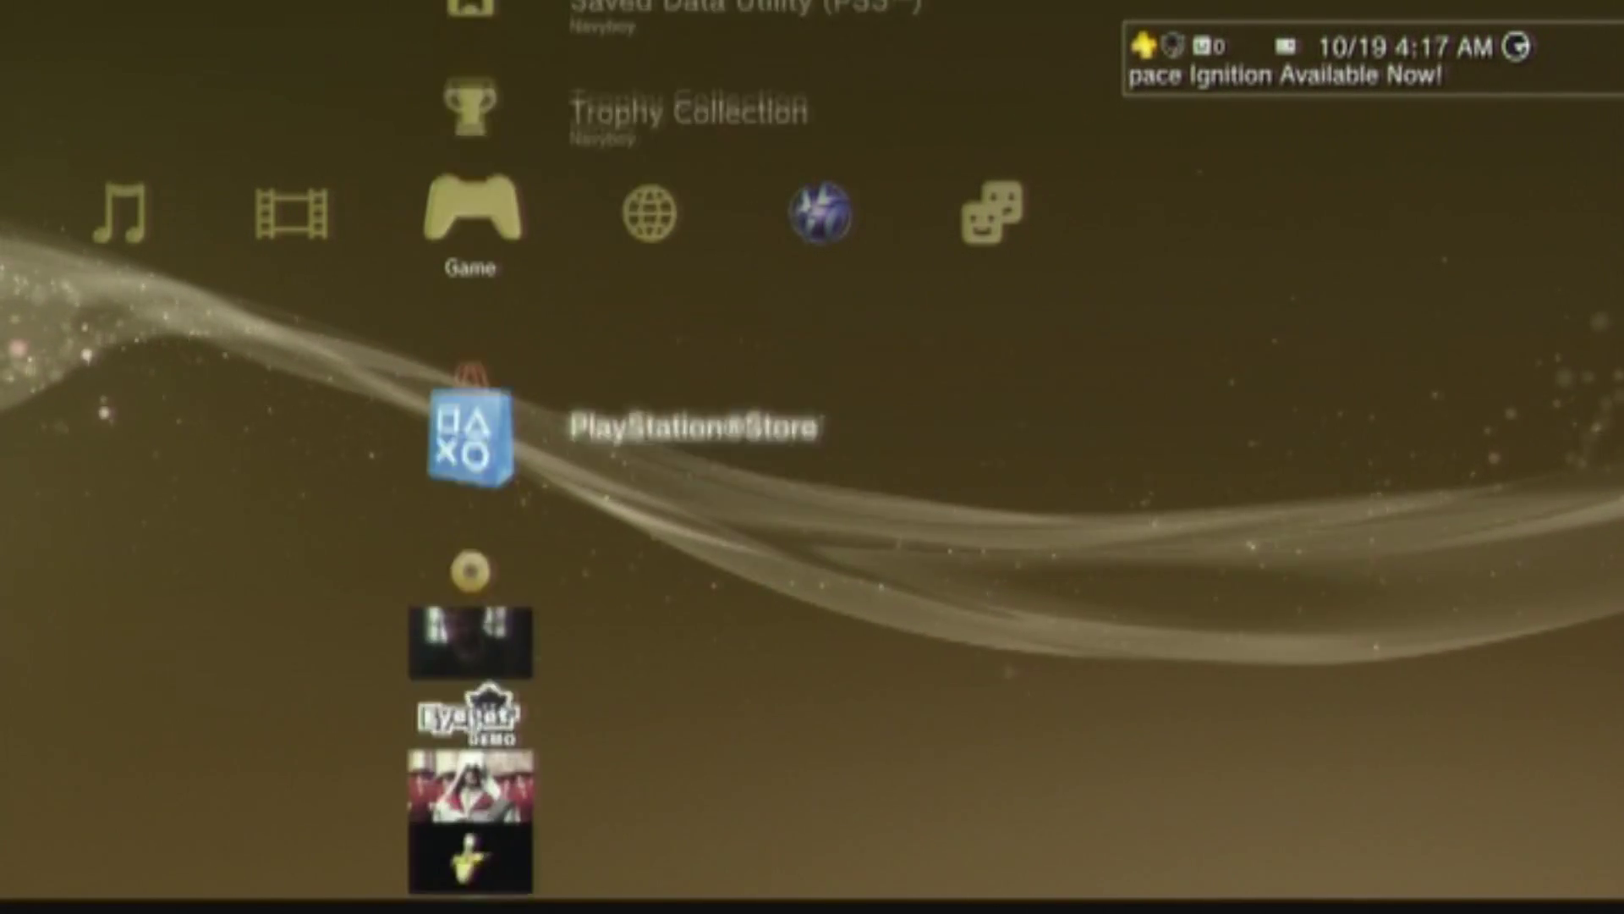
pyautogui.press('Down')
pyautogui.press('Down')
pyautogui.press('Down')
pyautogui.press('Up')
pyautogui.press('Up')
pyautogui.press('Up')
pyautogui.press('Up')
pyautogui.press('Up')
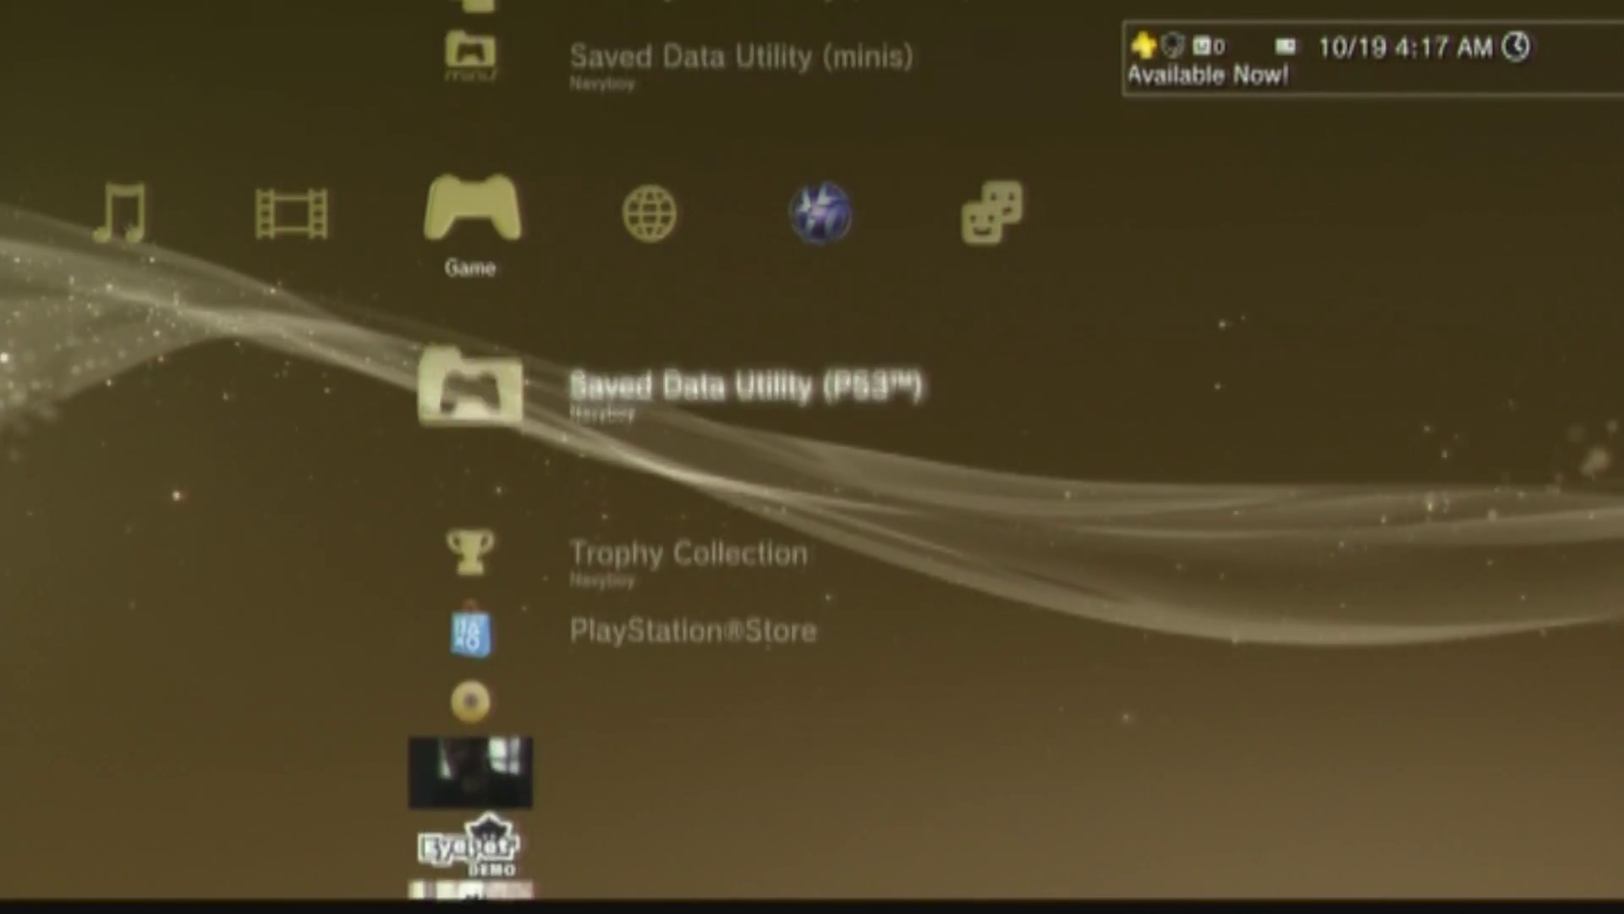
pyautogui.press('Up')
pyautogui.press('Up')
pyautogui.press('Up')
pyautogui.press('Left')
pyautogui.press('Up')
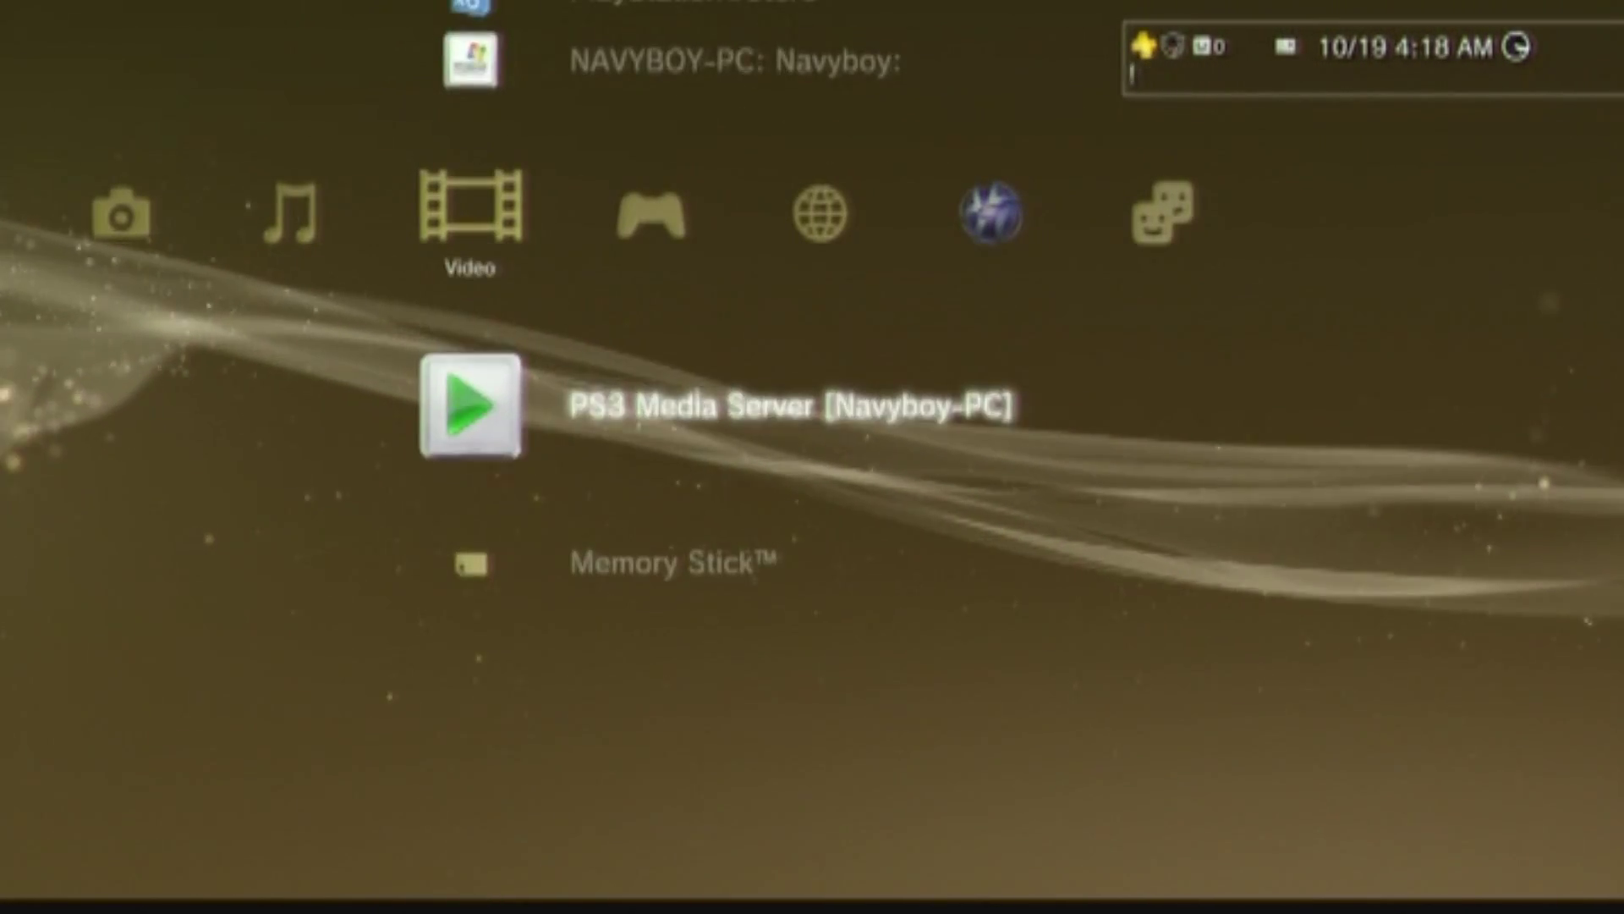
pyautogui.press('Up')
pyautogui.press('Up')
pyautogui.press('Up')
pyautogui.press('Up')
pyautogui.press('Up')
pyautogui.press('Up')
pyautogui.press('Down')
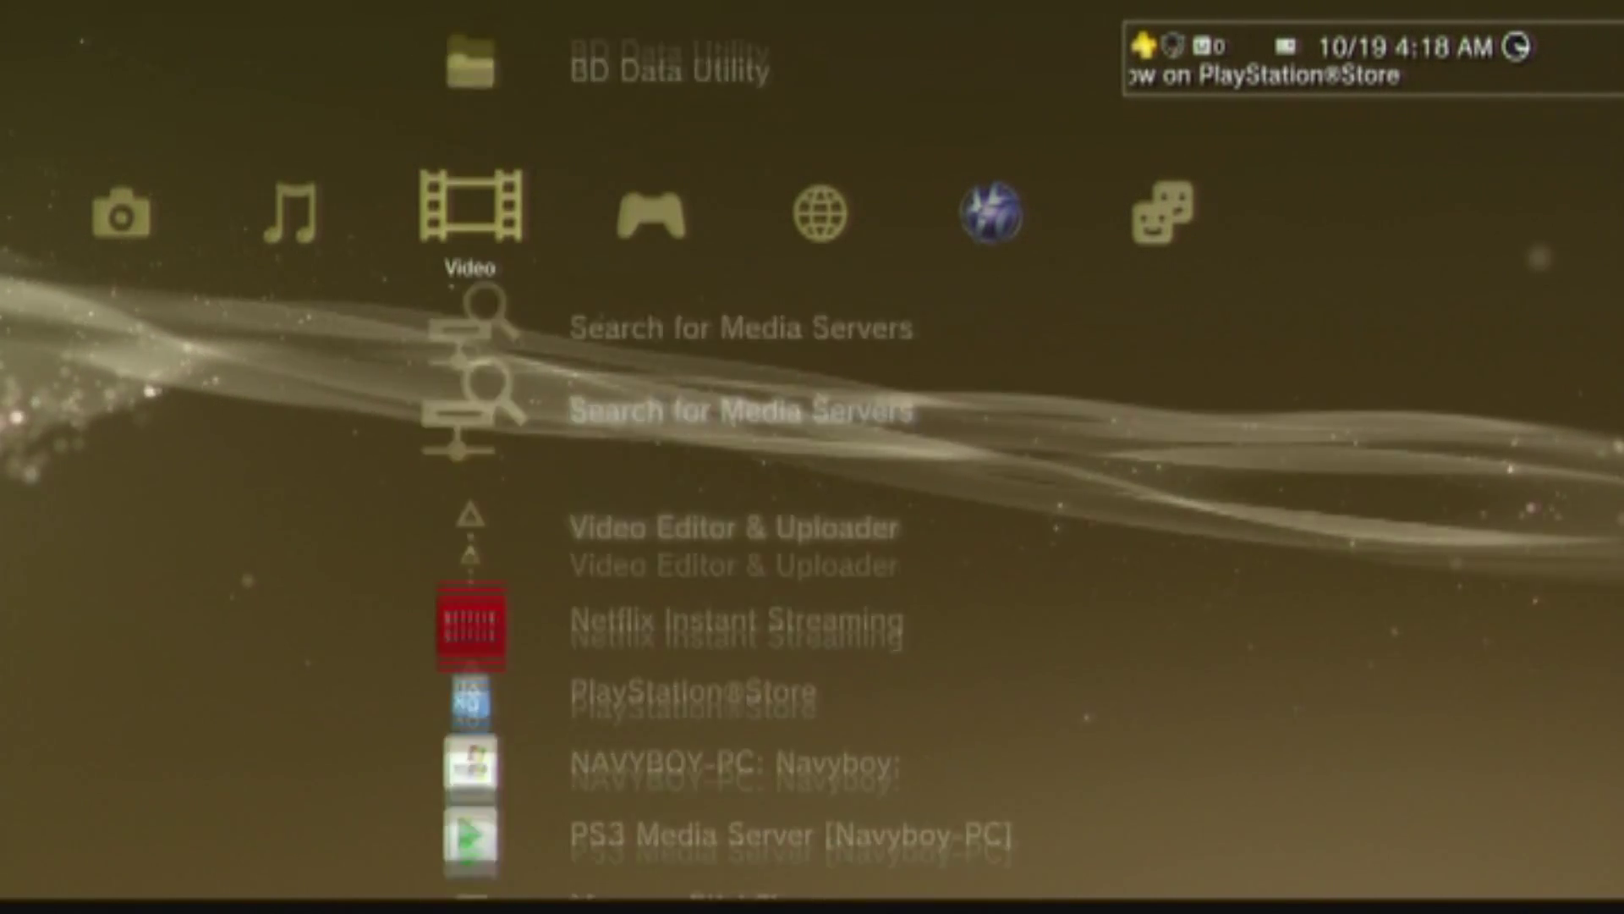
pyautogui.press('Down')
pyautogui.press('Down')
pyautogui.press('Down')
pyautogui.press('Down')
pyautogui.press('Down')
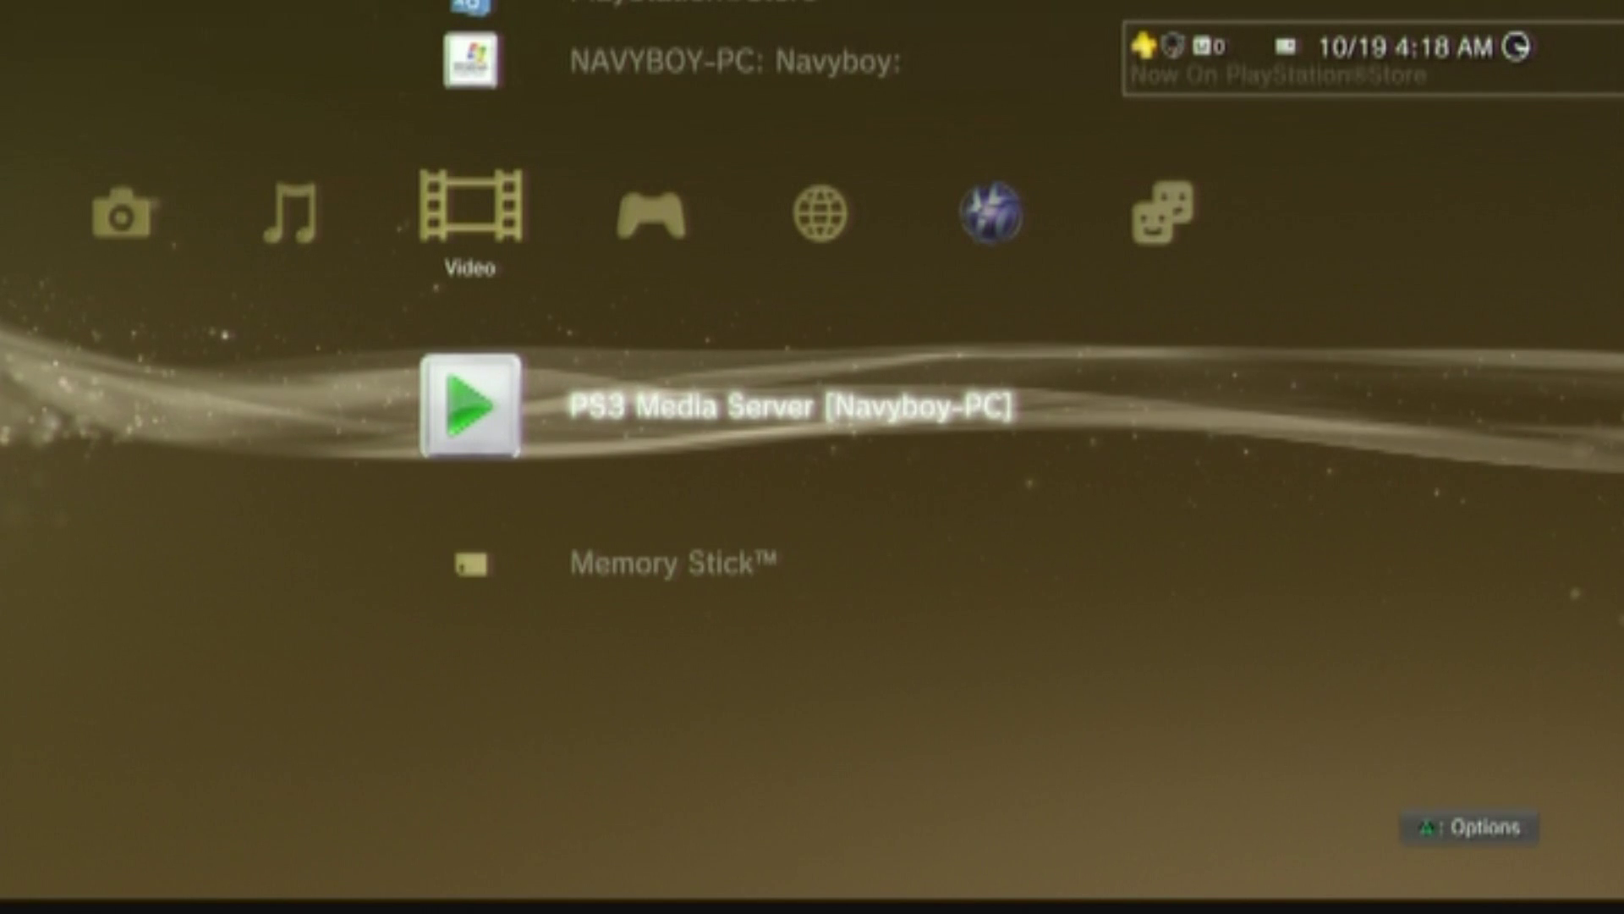
# Step: Peek into the Windows Media Player share, then open PS3 Media Server instead
pyautogui.press('Up')
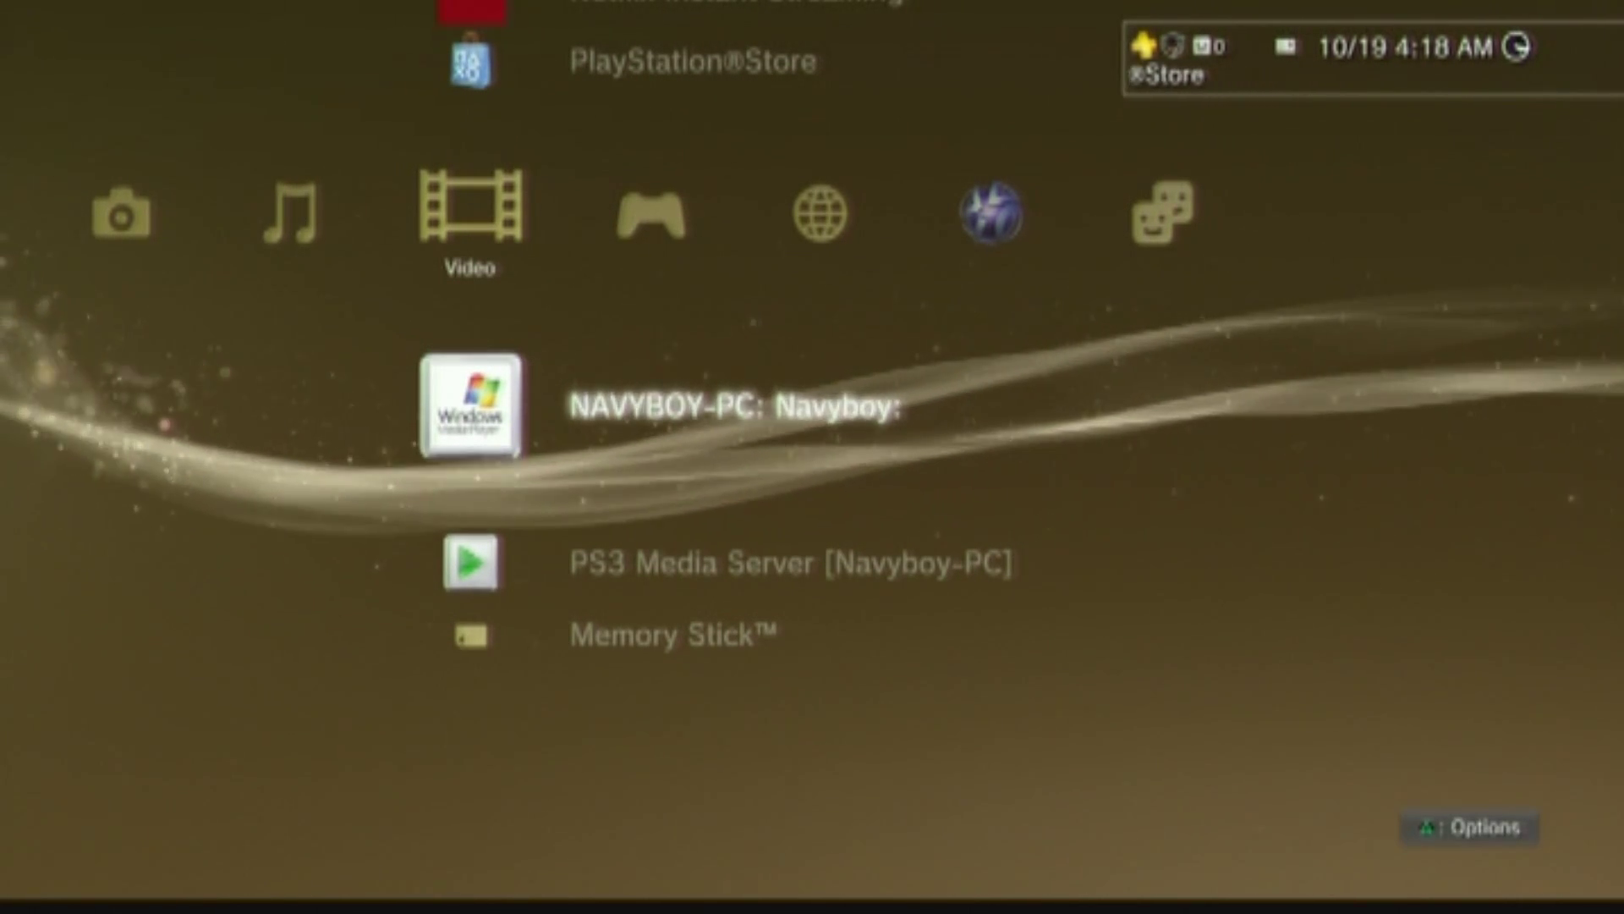
pyautogui.press('Return')
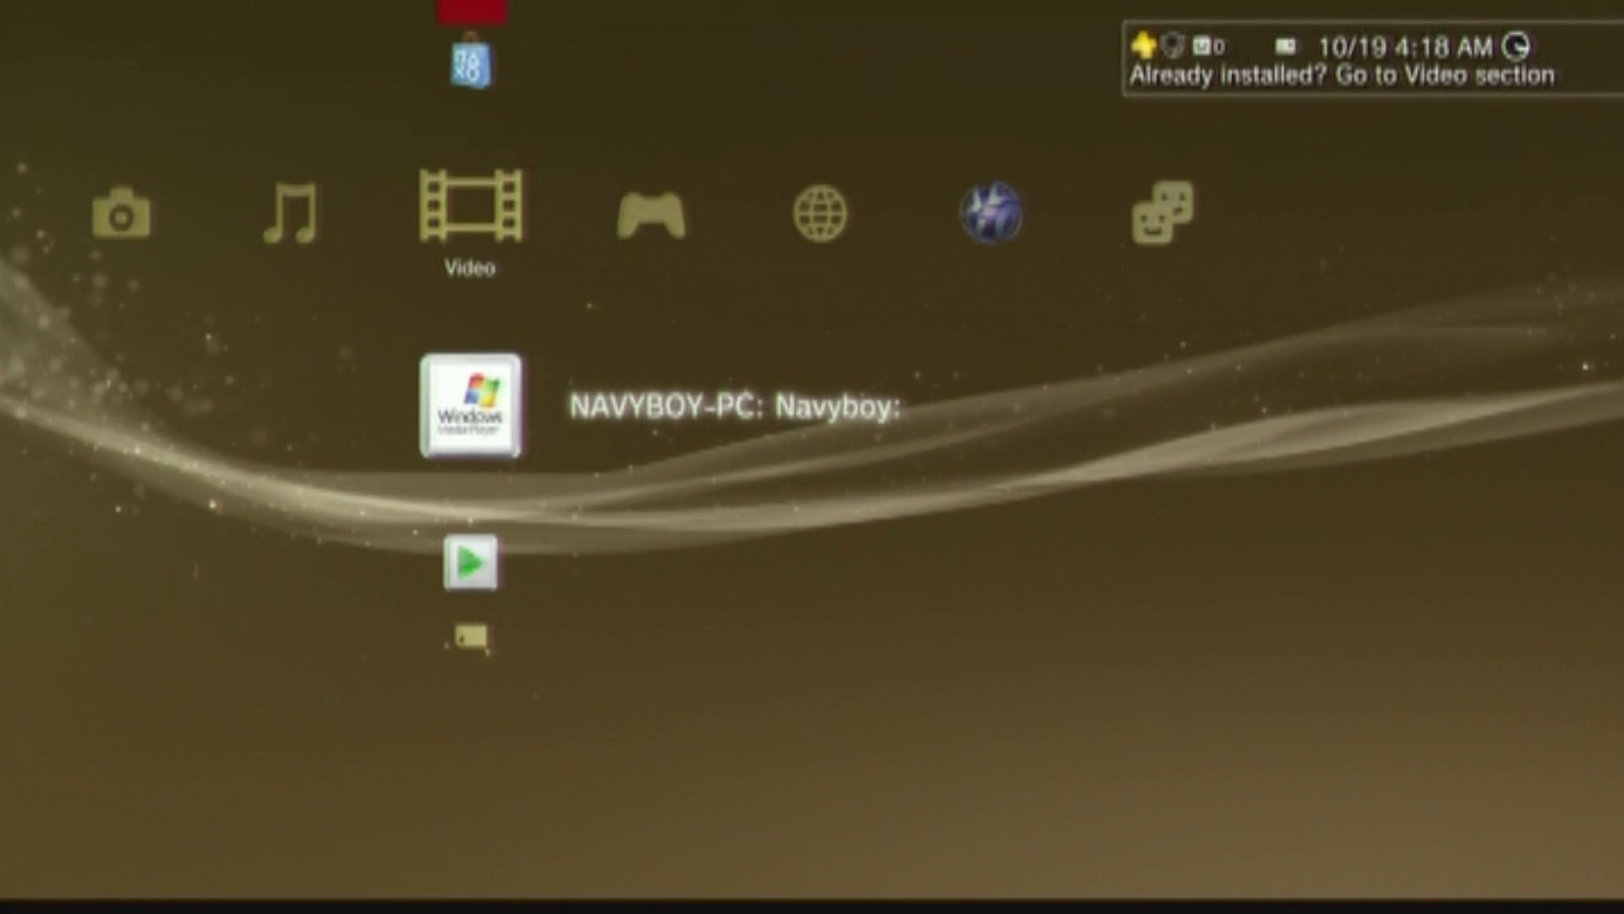
pyautogui.press('Down')
pyautogui.press('Up')
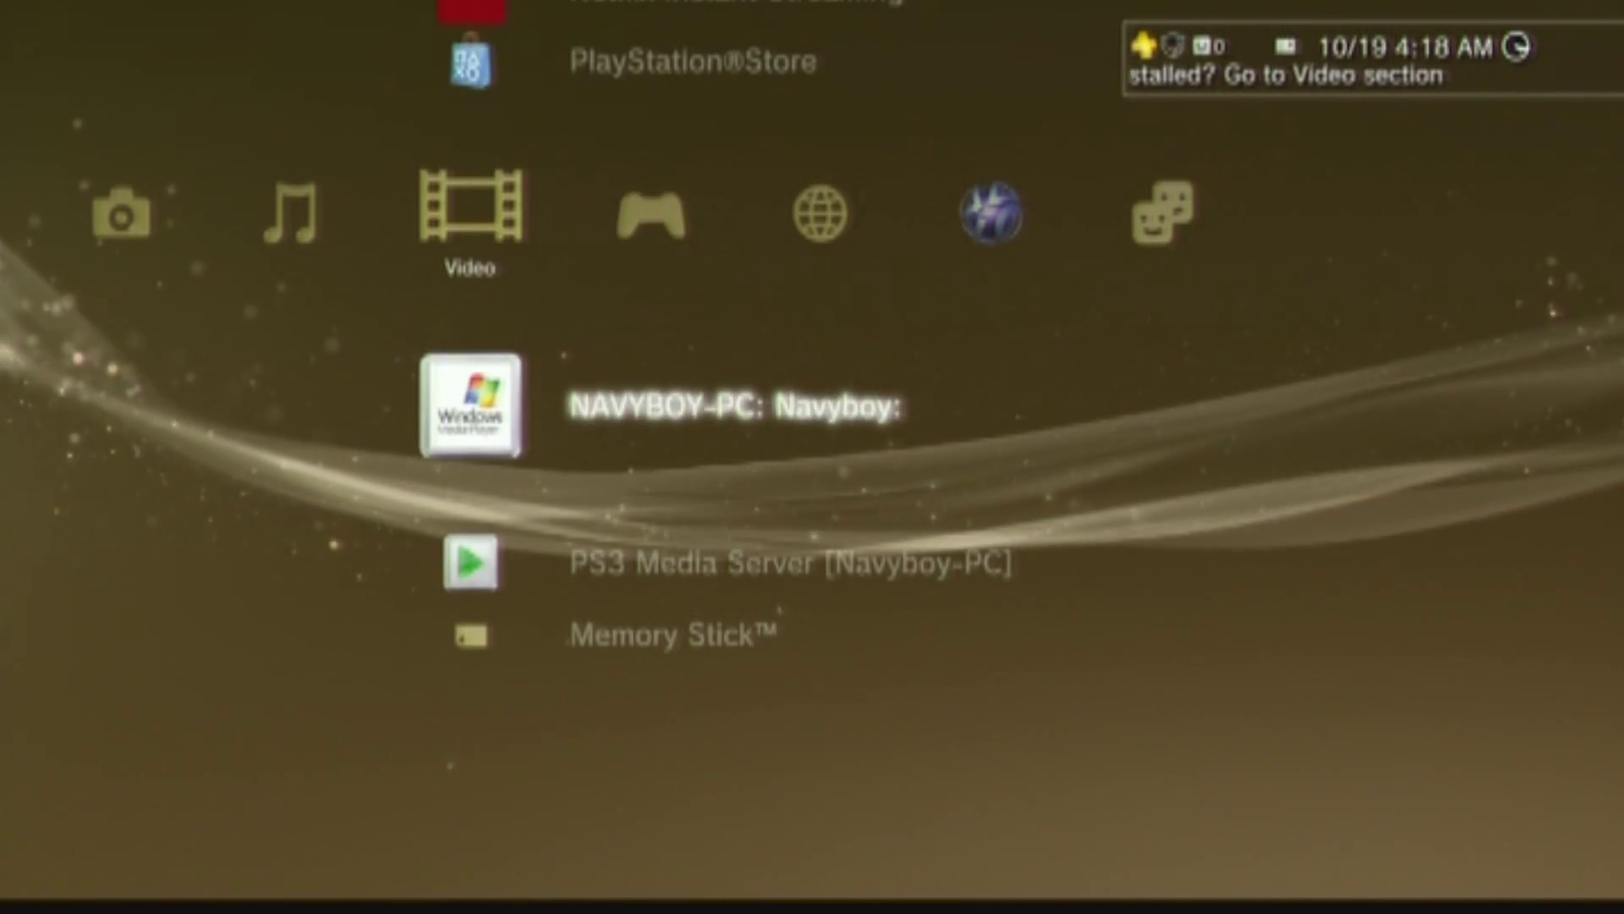
pyautogui.press('Down')
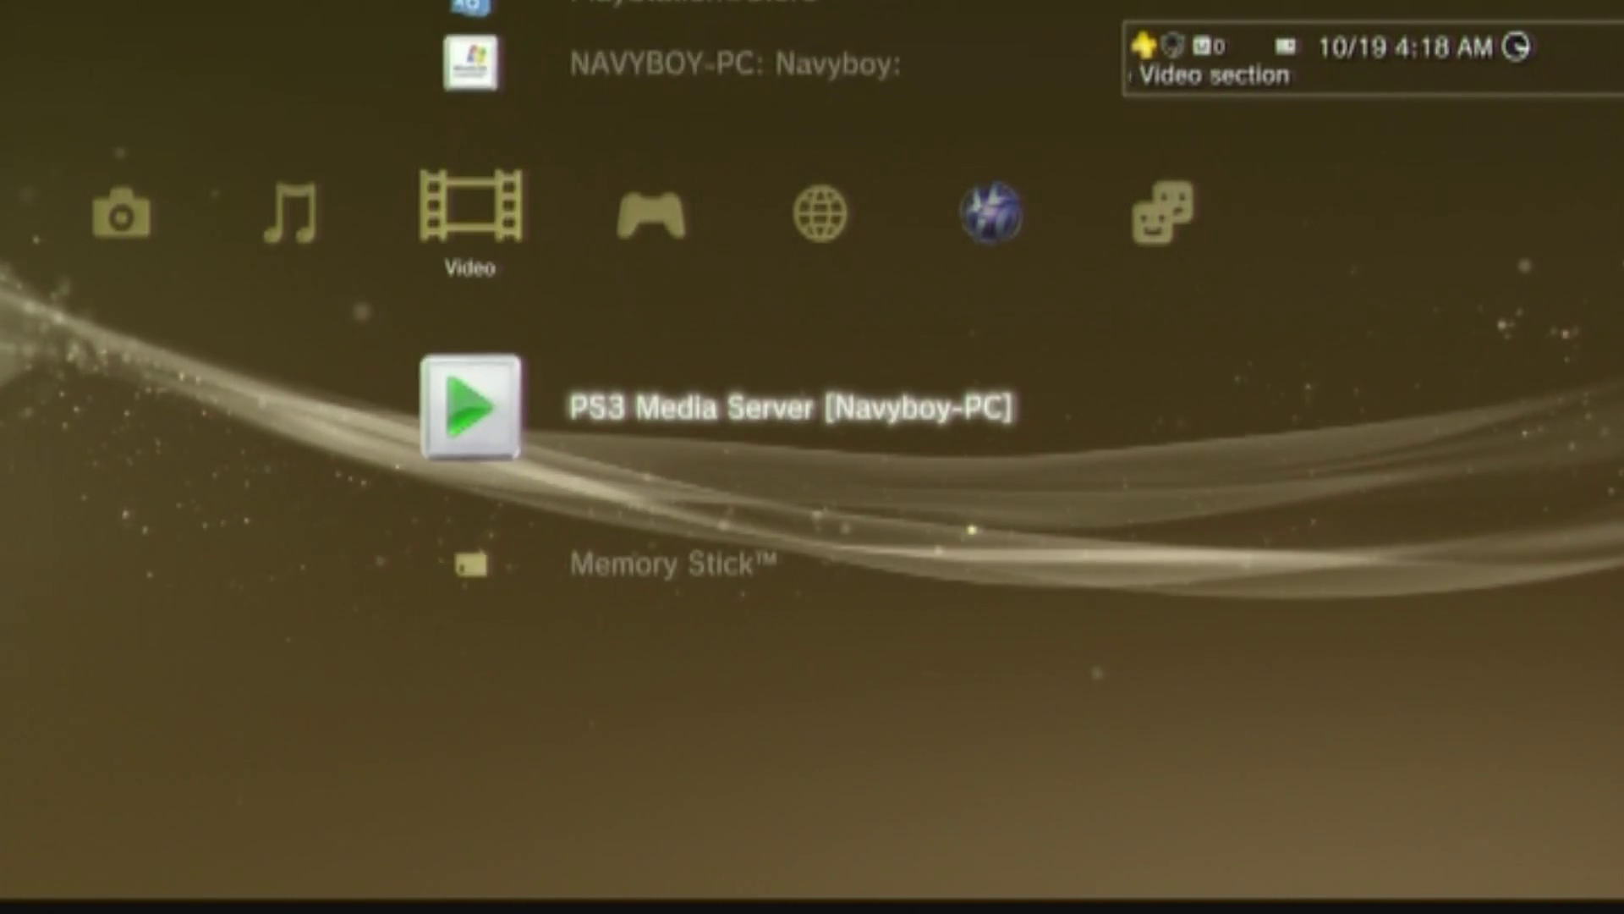
pyautogui.press('Return')
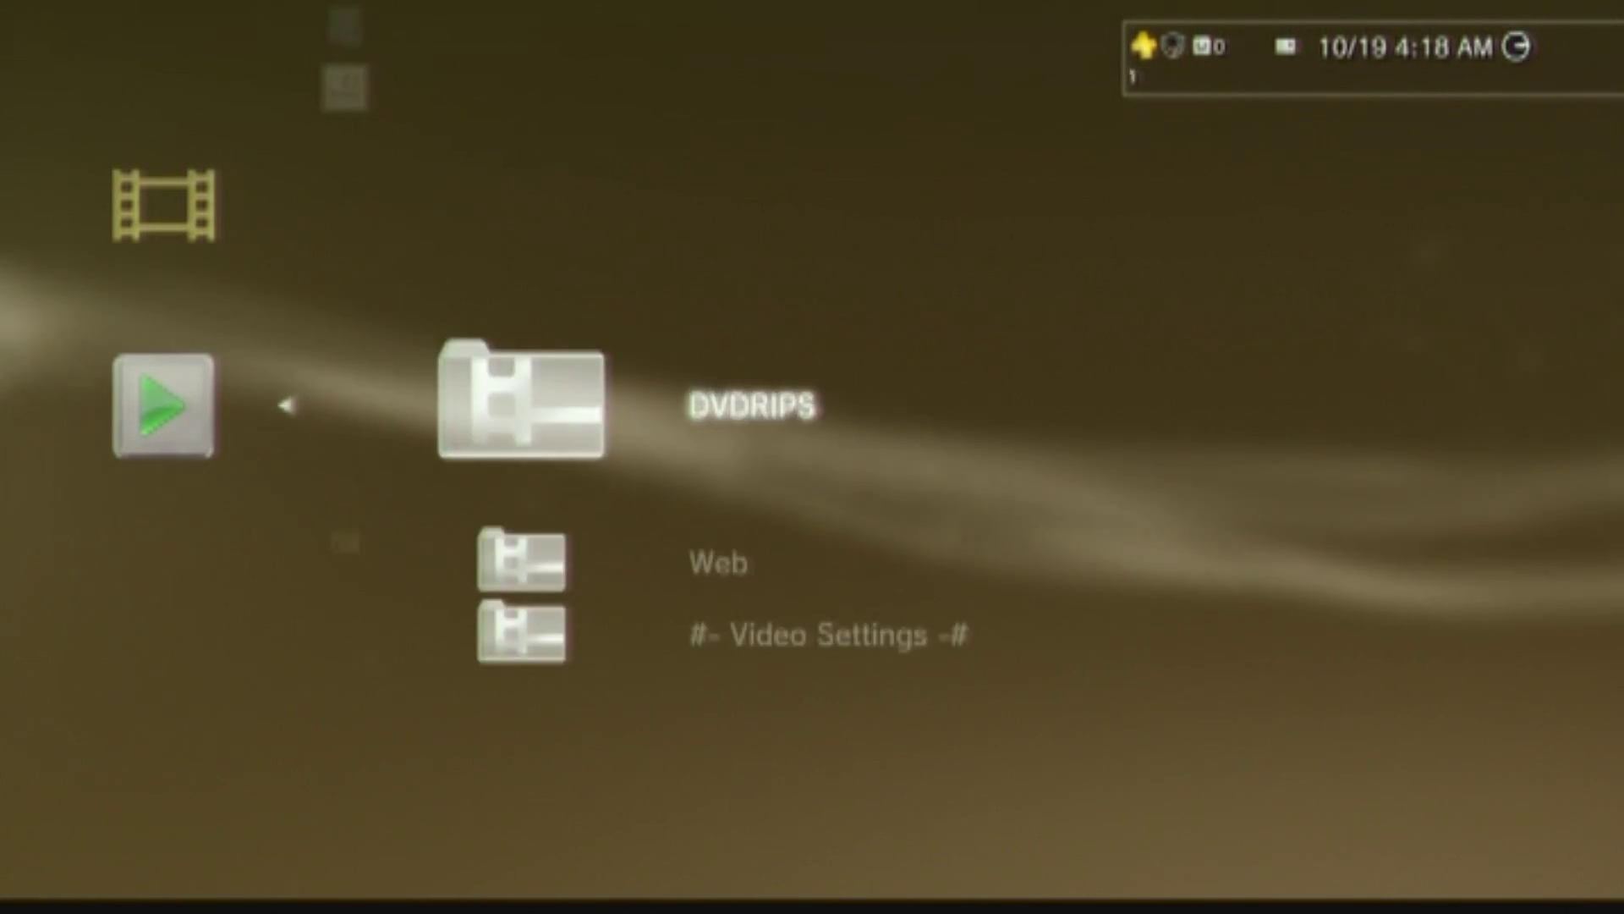
# Step: Open the DVDRIPS folder and move down to the Stephen King's It video
pyautogui.press('Down')
pyautogui.press('Up')
pyautogui.press('Down')
pyautogui.press('Down')
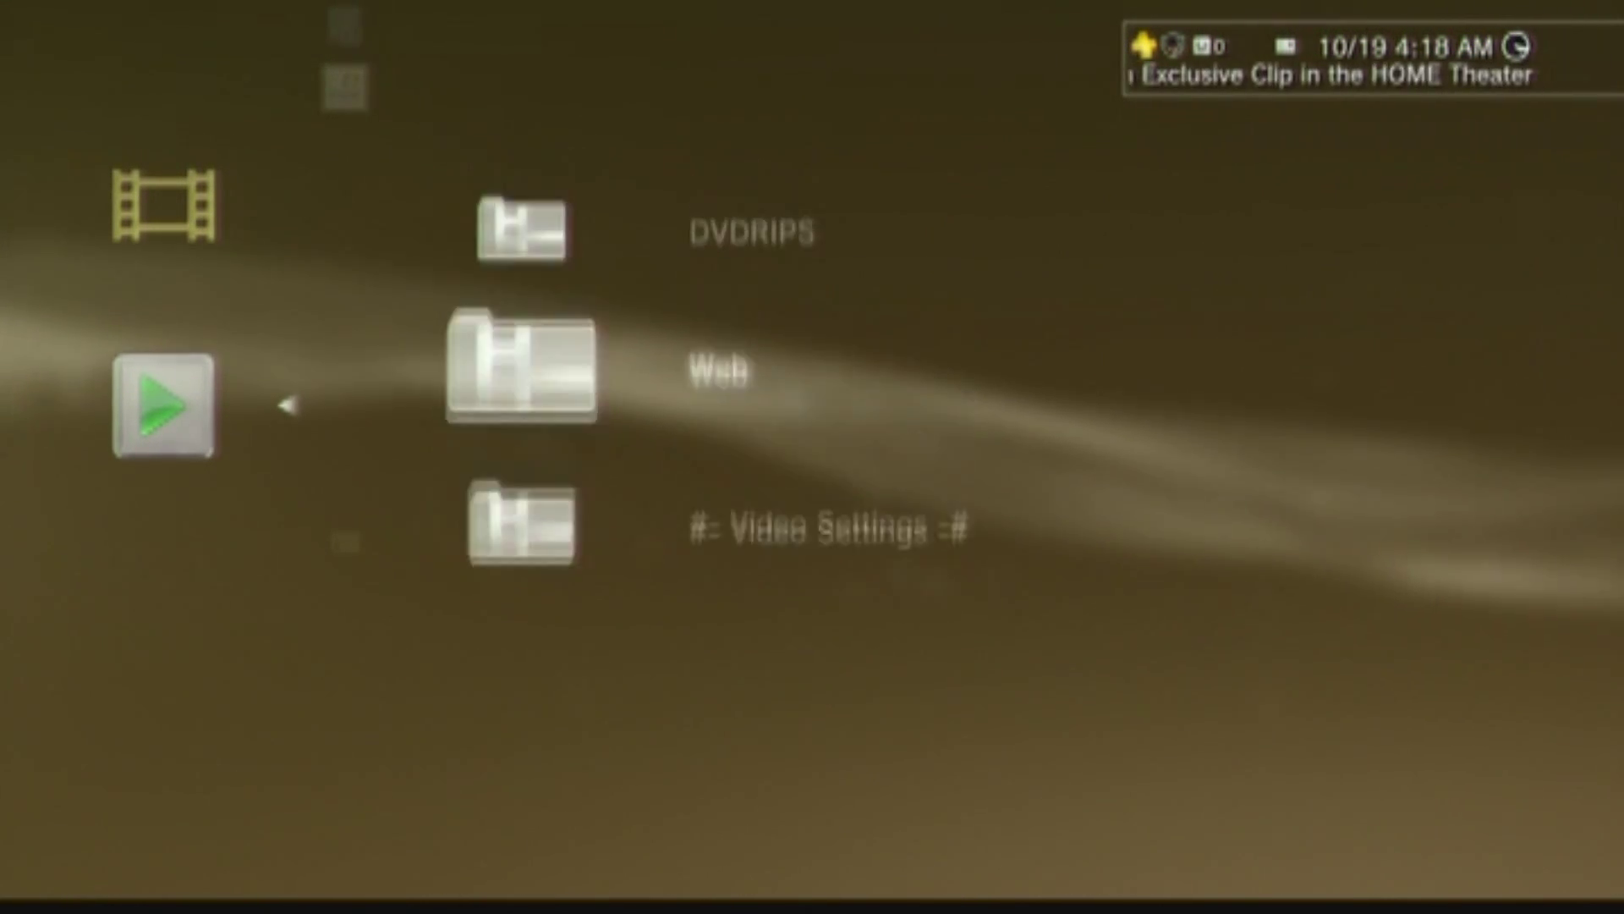
pyautogui.press('Up')
pyautogui.press('Up')
pyautogui.press('Return')
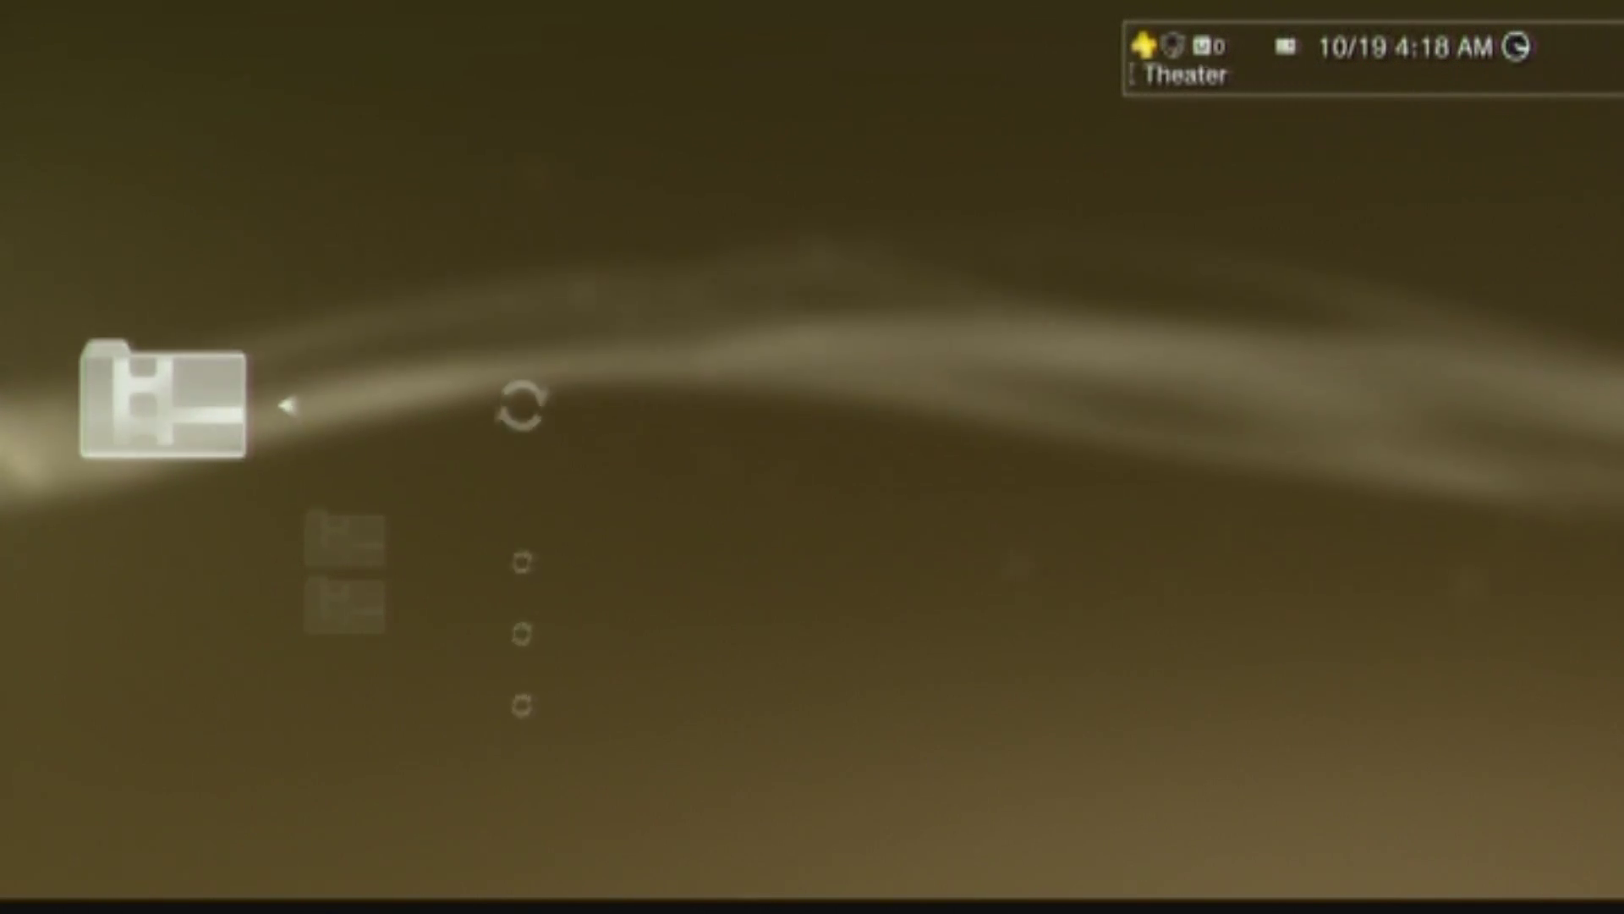
pyautogui.press('Down')
pyautogui.press('Down')
pyautogui.press('Down')
pyautogui.press('Down')
pyautogui.press('Down')
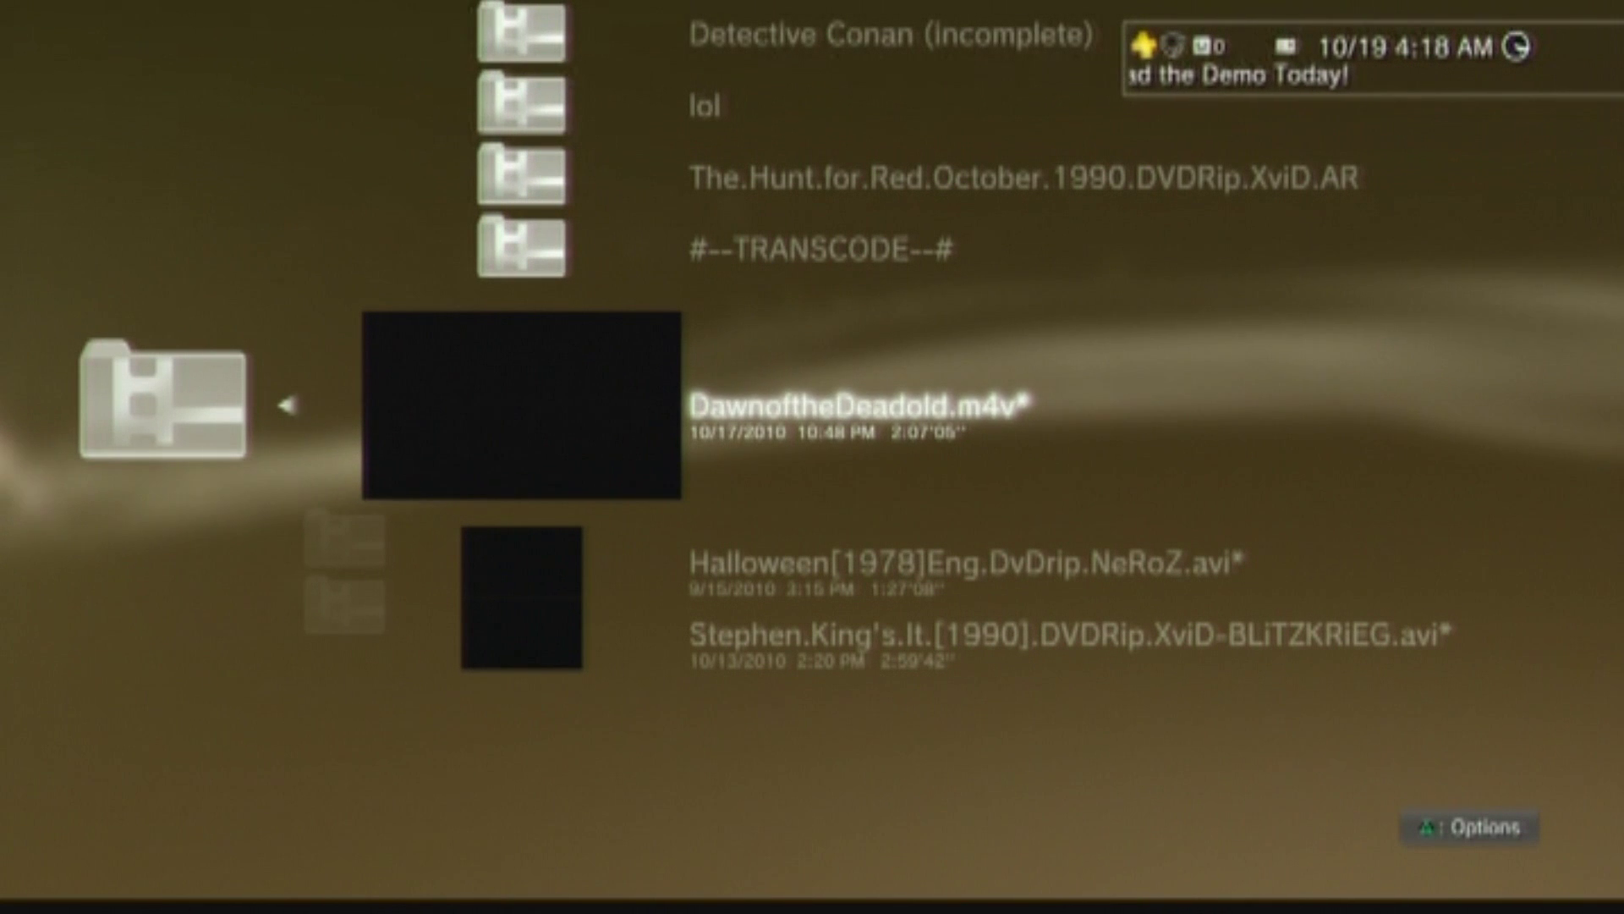
pyautogui.press('Down')
pyautogui.press('Down')
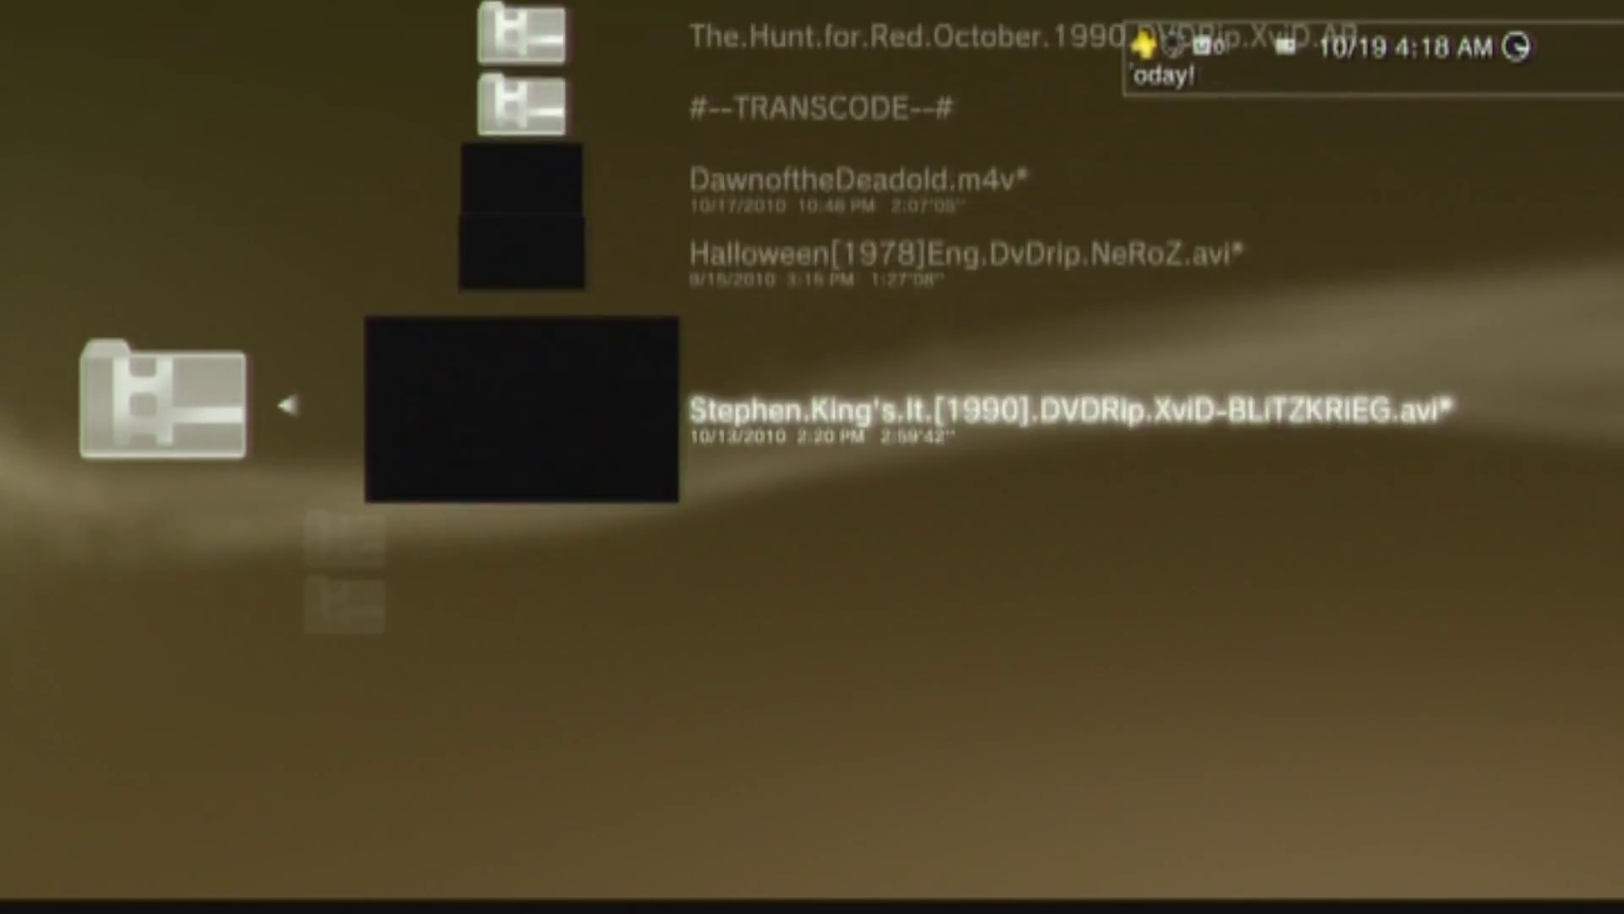
pyautogui.press('Up')
pyautogui.press('Down')
# Step: Play Stephen King's It, stop playback, and move up to the lol folder
pyautogui.press('Return')
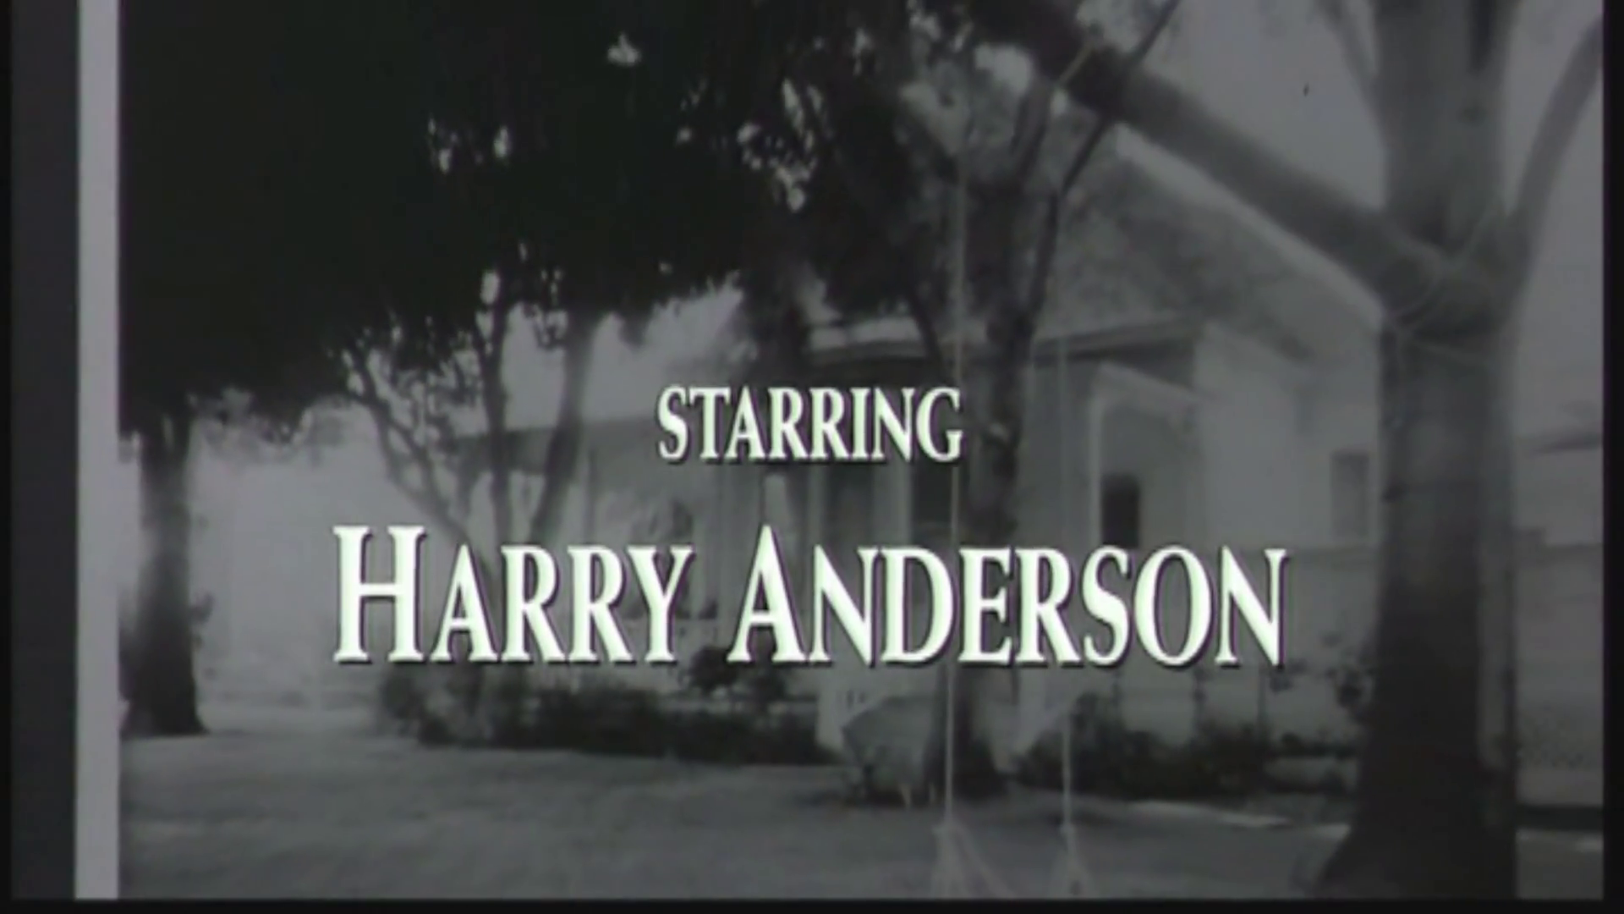
pyautogui.press('Escape')
pyautogui.press('Up')
pyautogui.press('Up')
pyautogui.press('Up')
pyautogui.press('Up')
pyautogui.press('Up')
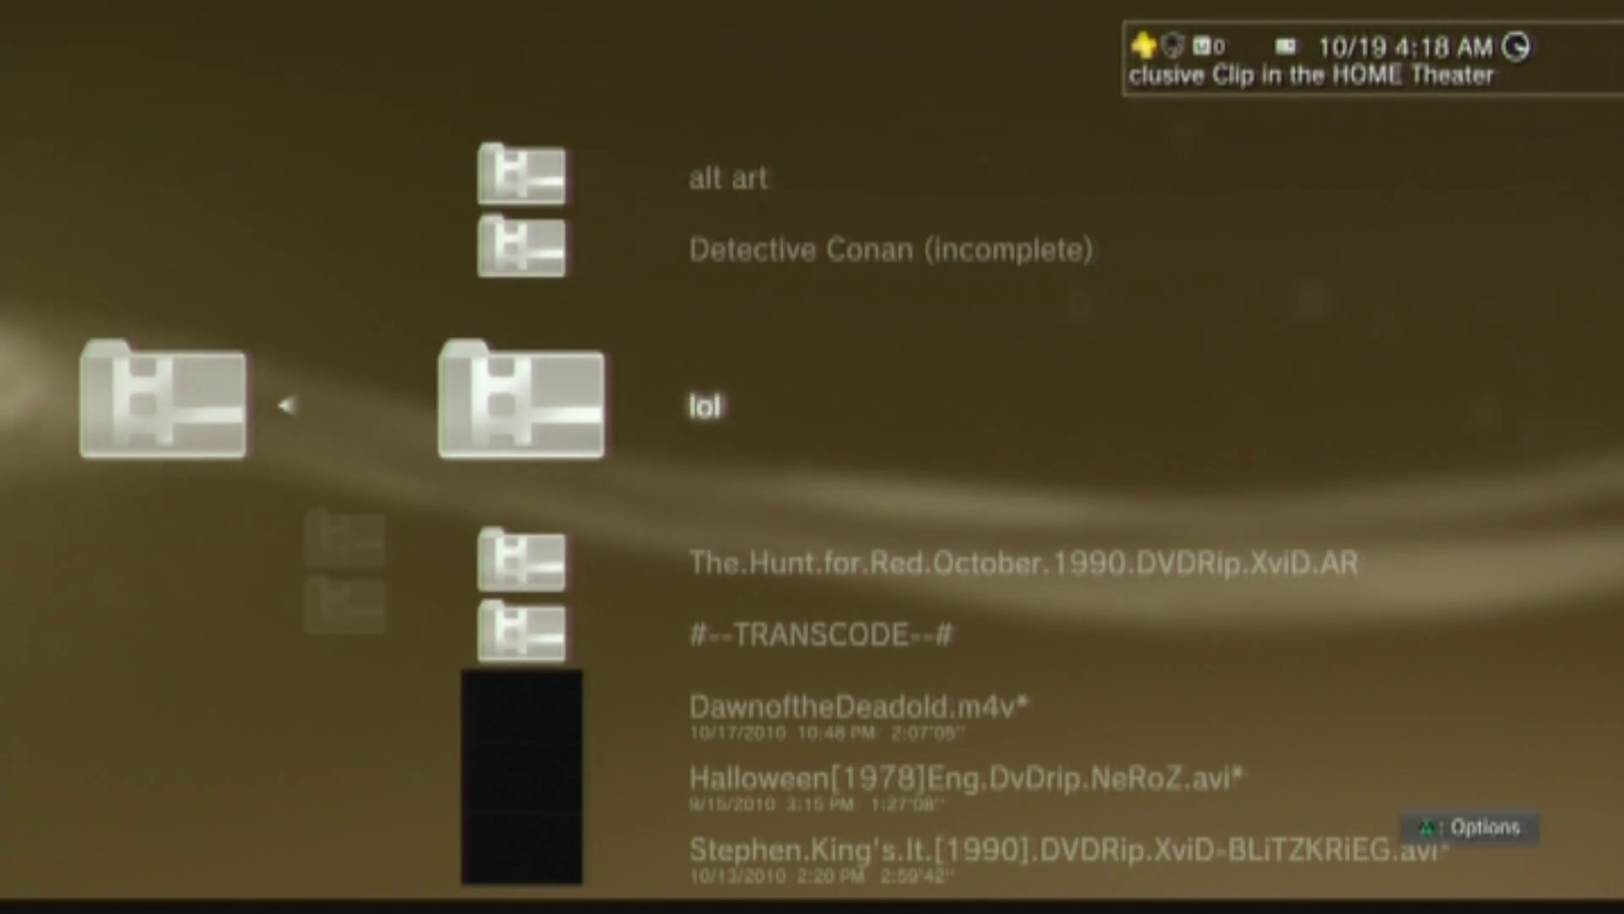
# Step: Open the Detective Conan folder, browse to its 101-200 folder, then back out
pyautogui.press('Up')
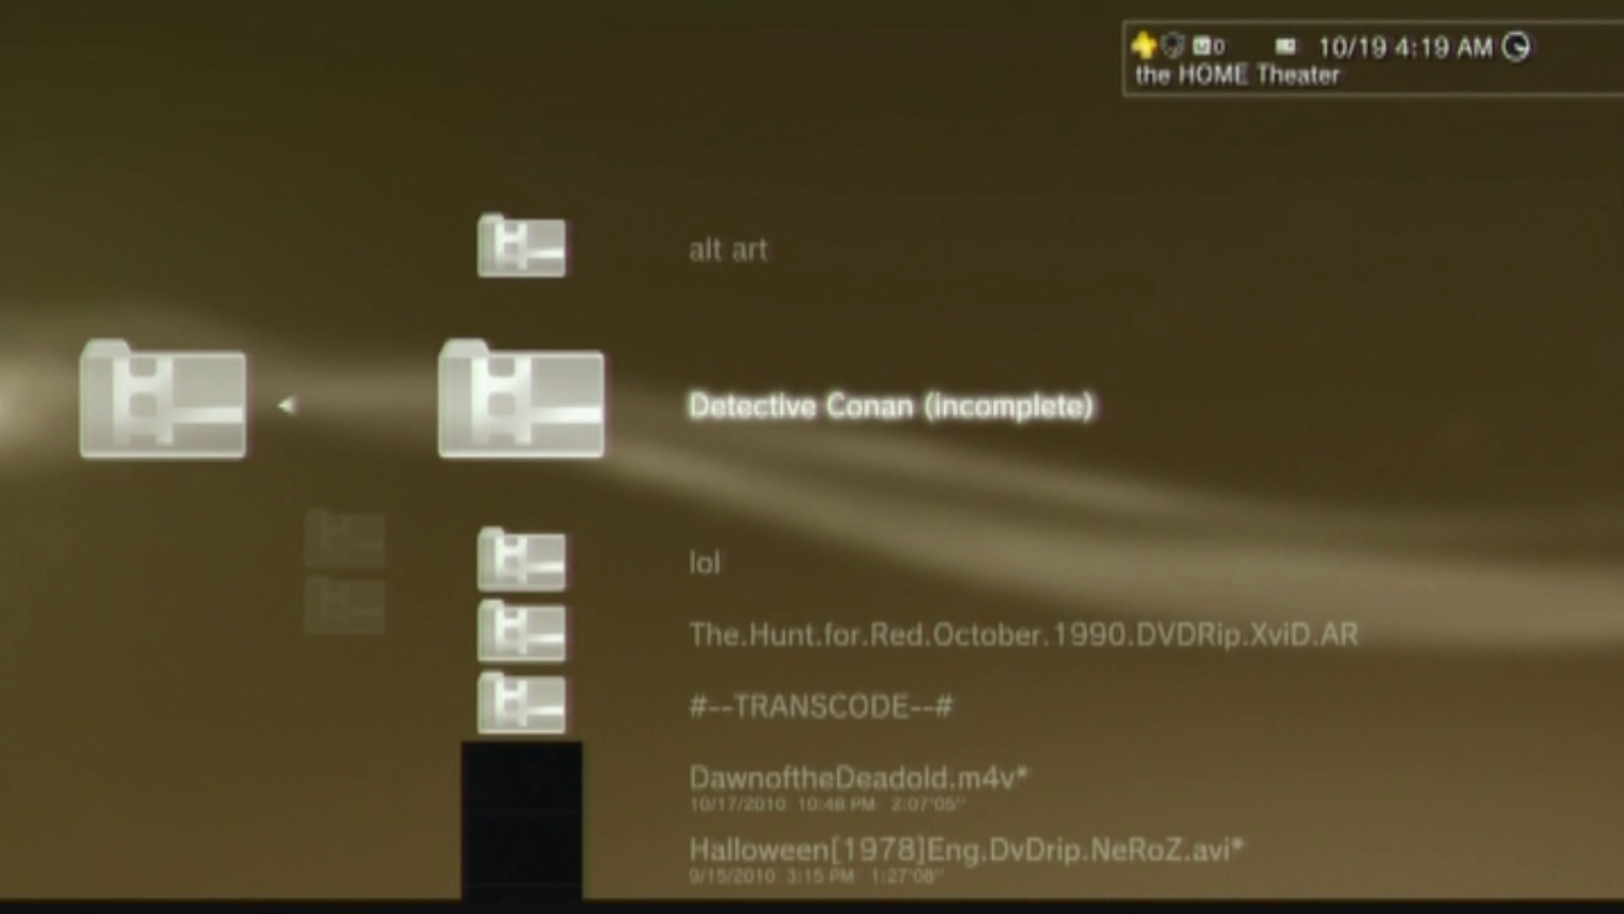
pyautogui.press('Up')
pyautogui.press('Down')
pyautogui.press('Return')
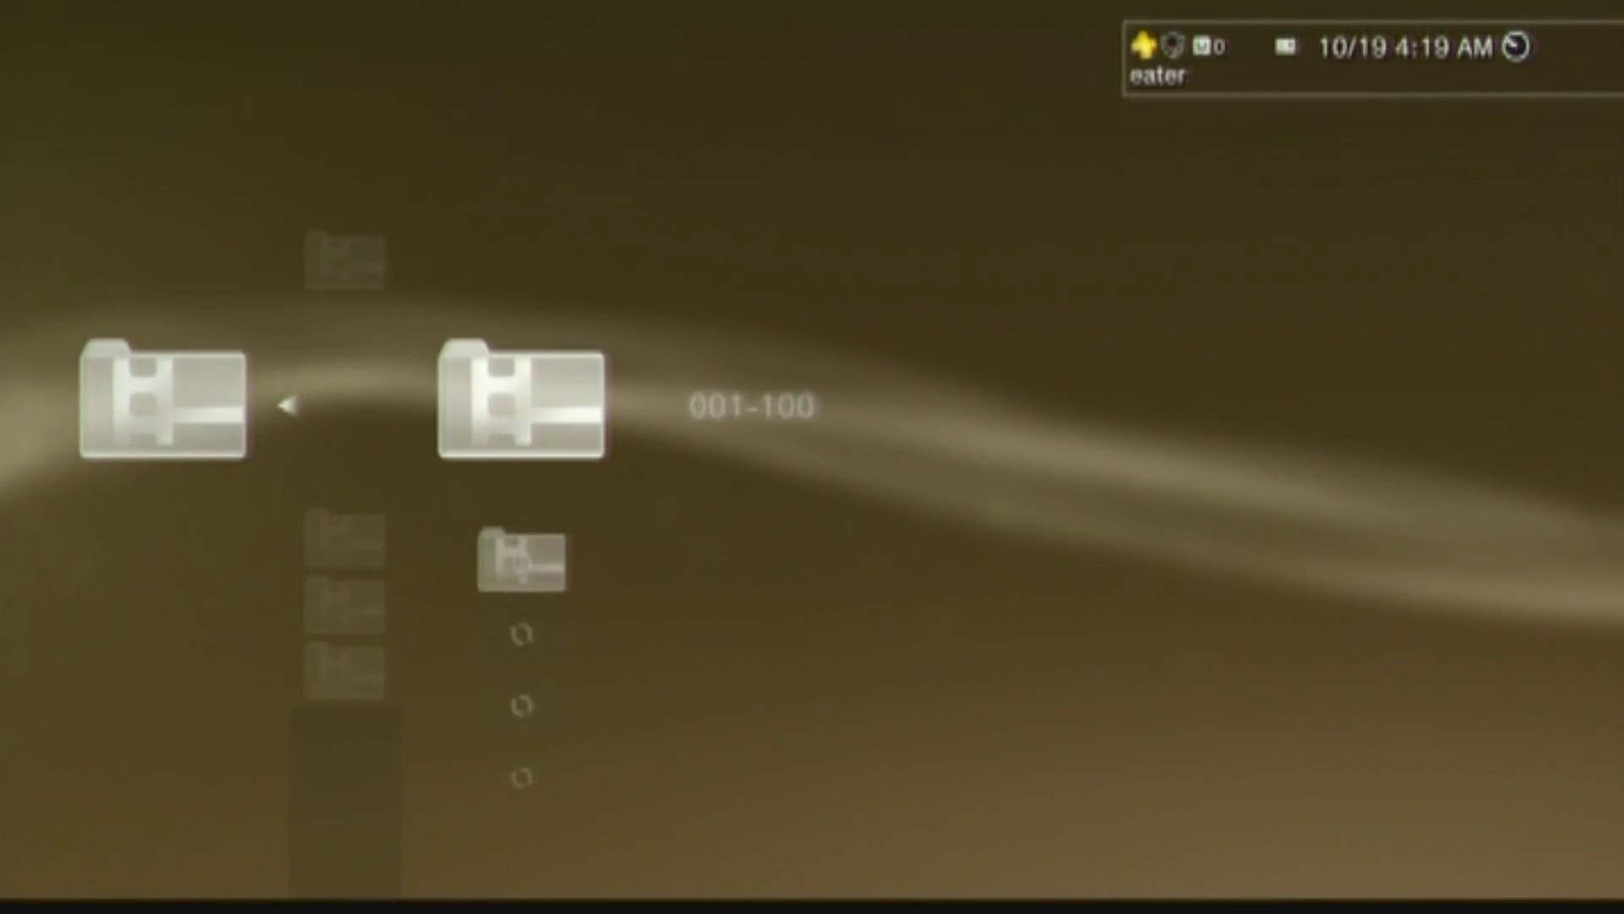
pyautogui.press('Down')
# Step: Open the lol folder, then back out of DVDRIPS to the main menu's Photo area
pyautogui.press('Down')
pyautogui.press('Down')
pyautogui.press('Escape')
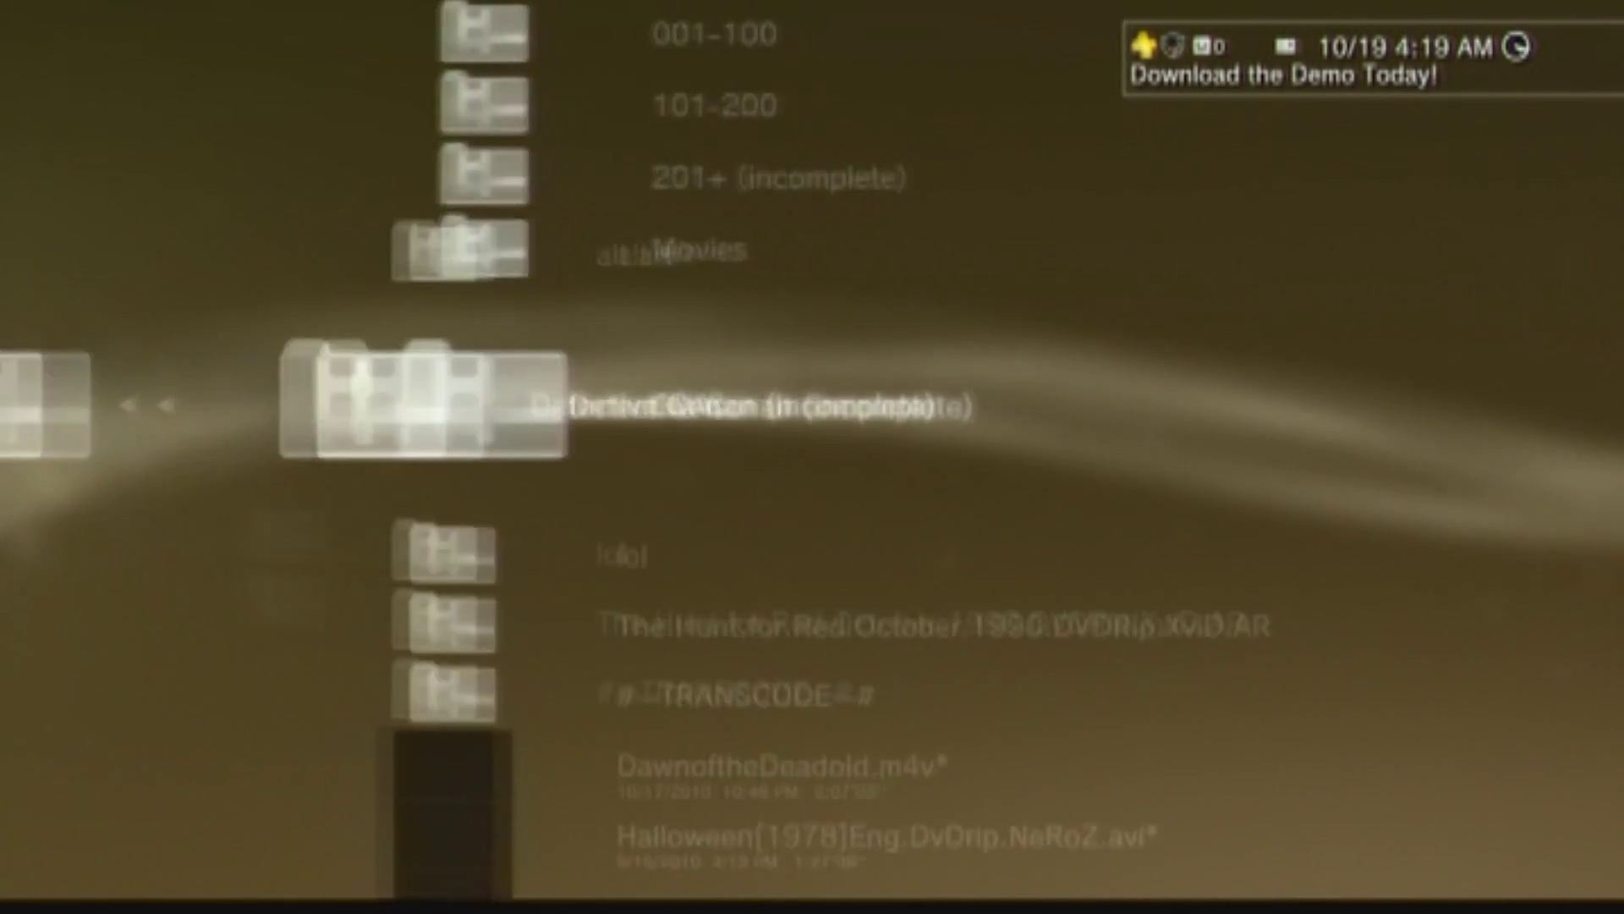
pyautogui.press('Down')
pyautogui.press('Return')
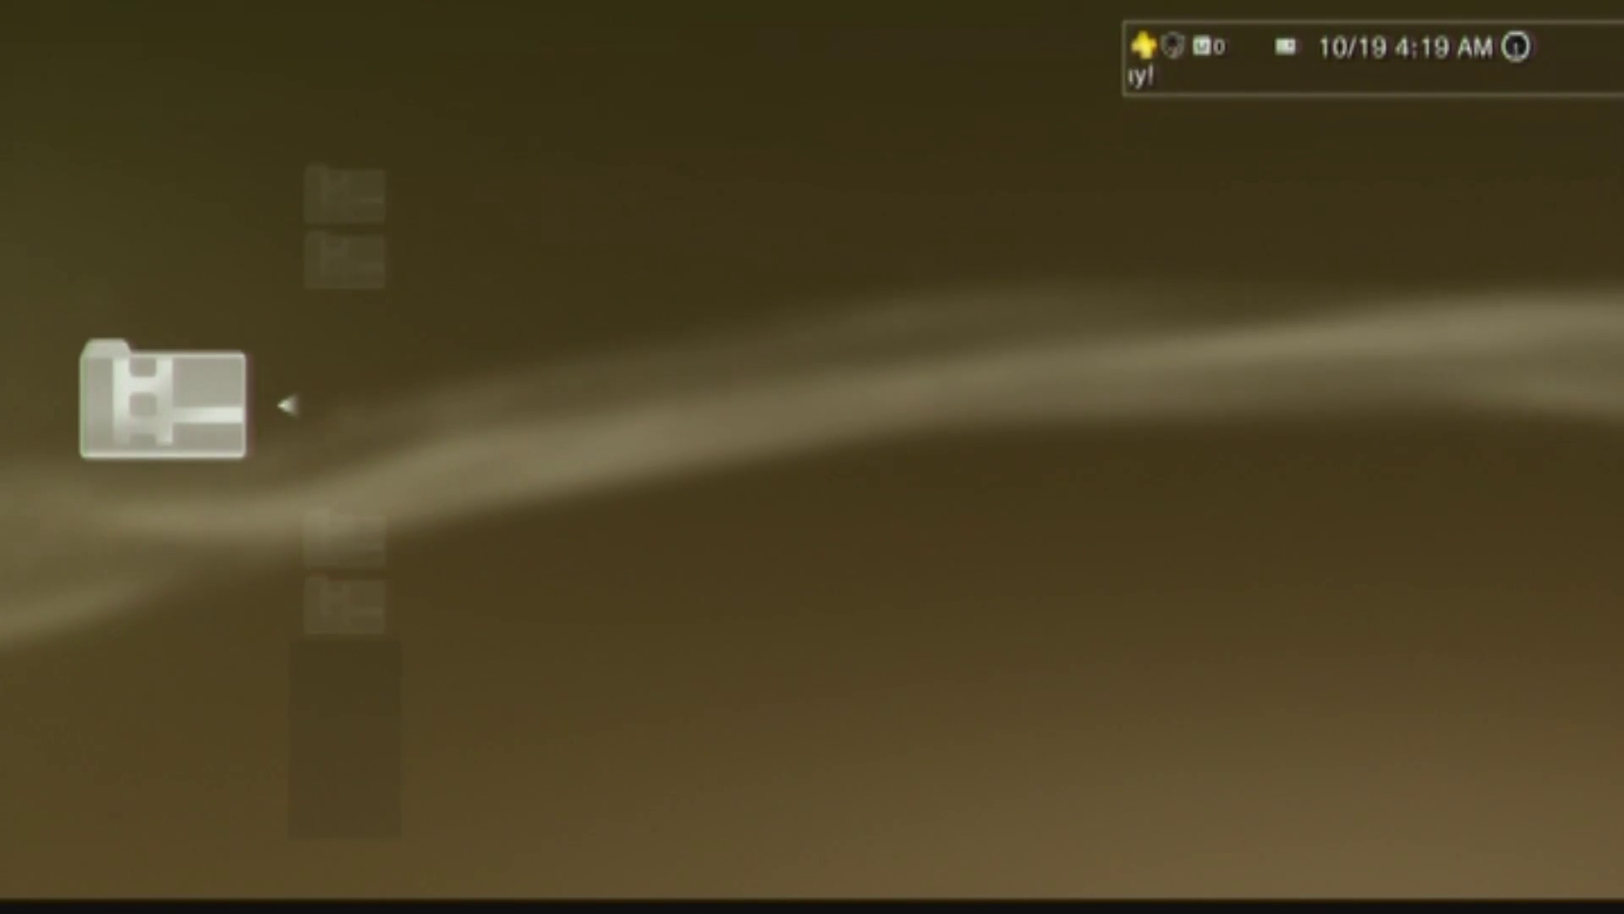
pyautogui.press('Escape')
pyautogui.press('Escape')
pyautogui.press('Escape')
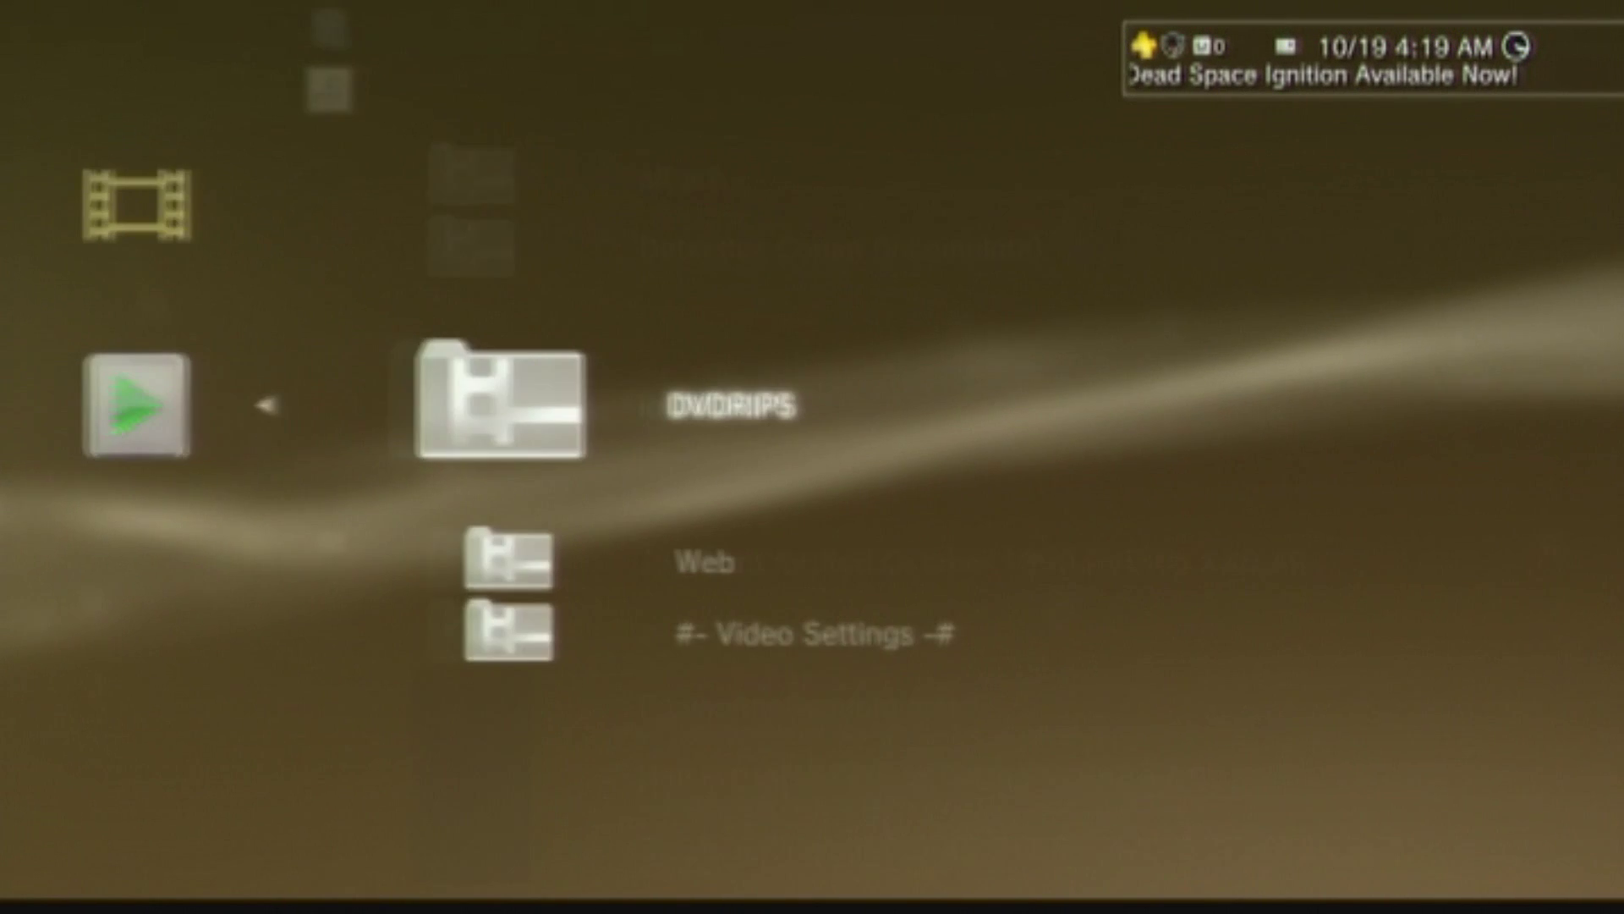
pyautogui.press('Left')
pyautogui.press('Left')
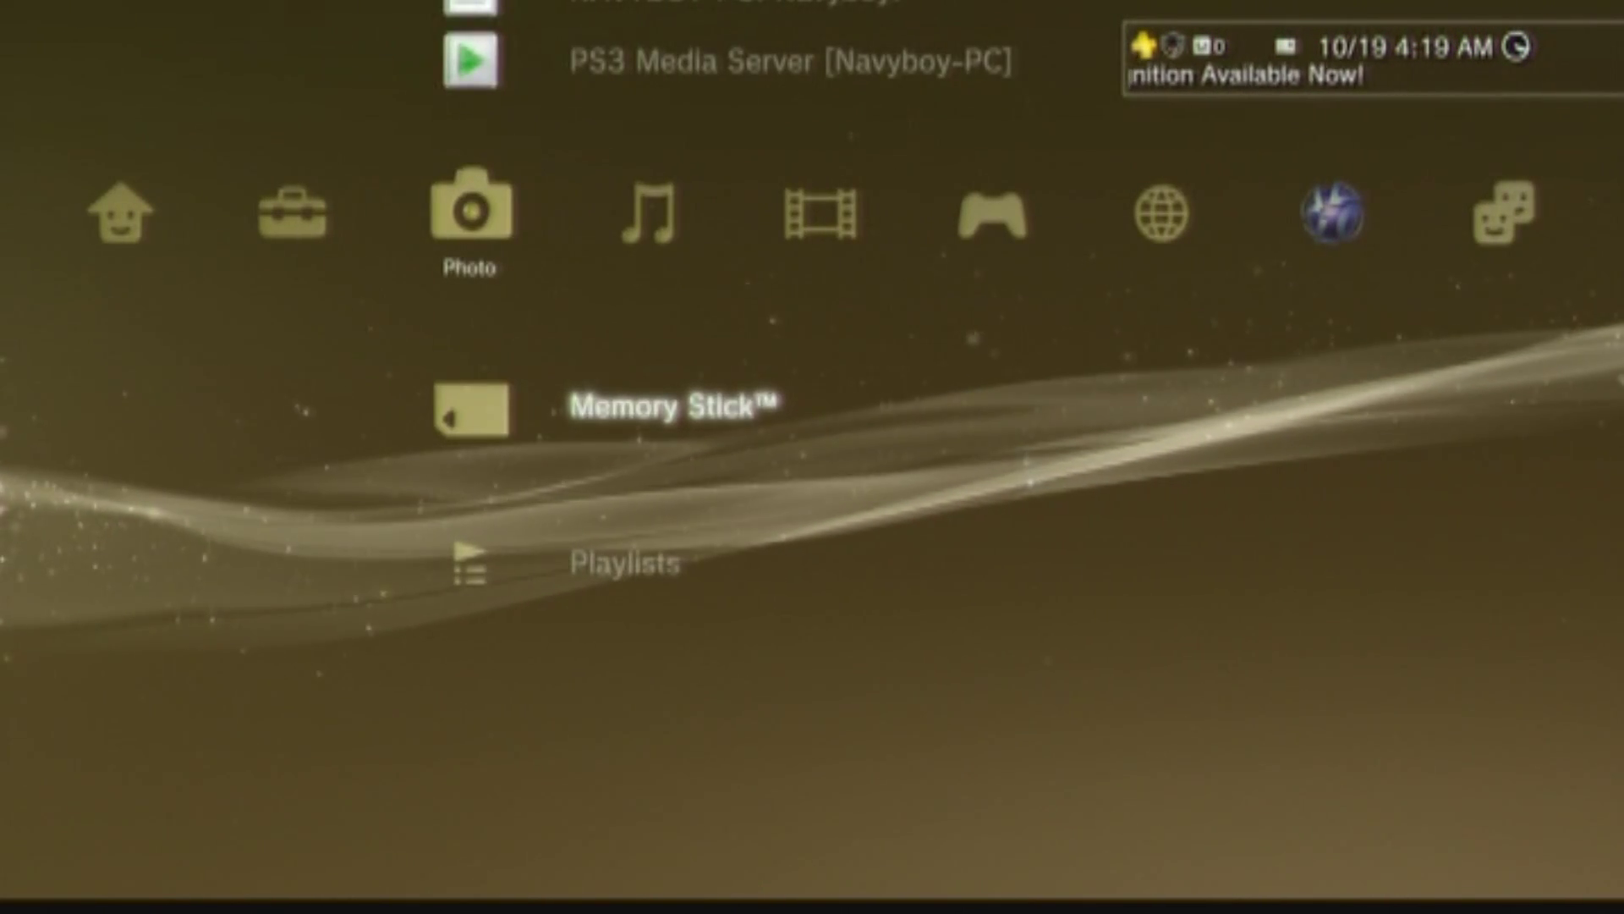
# Step: Under Photo, browse PS3 Media Server > DVDRIPS into the image folder to the DEAL WITH IT picture
pyautogui.press('Up')
pyautogui.press('Return')
pyautogui.press('Down')
pyautogui.press('Return')
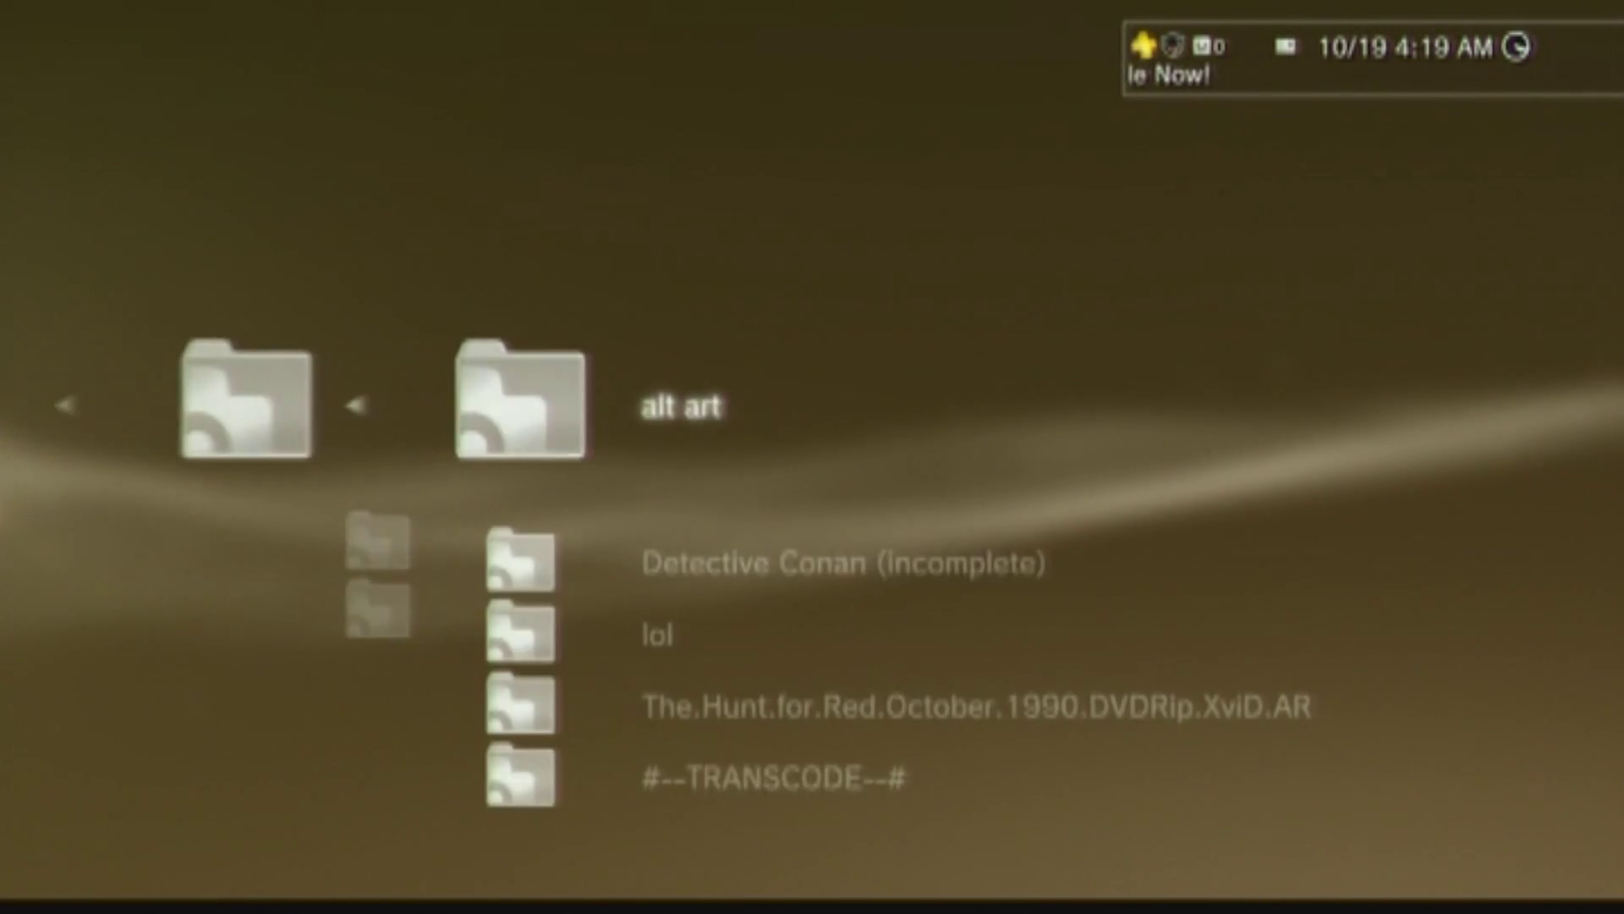
pyautogui.press('Down')
pyautogui.press('Return')
pyautogui.press('Down')
pyautogui.press('Down')
pyautogui.press('Down')
pyautogui.press('Down')
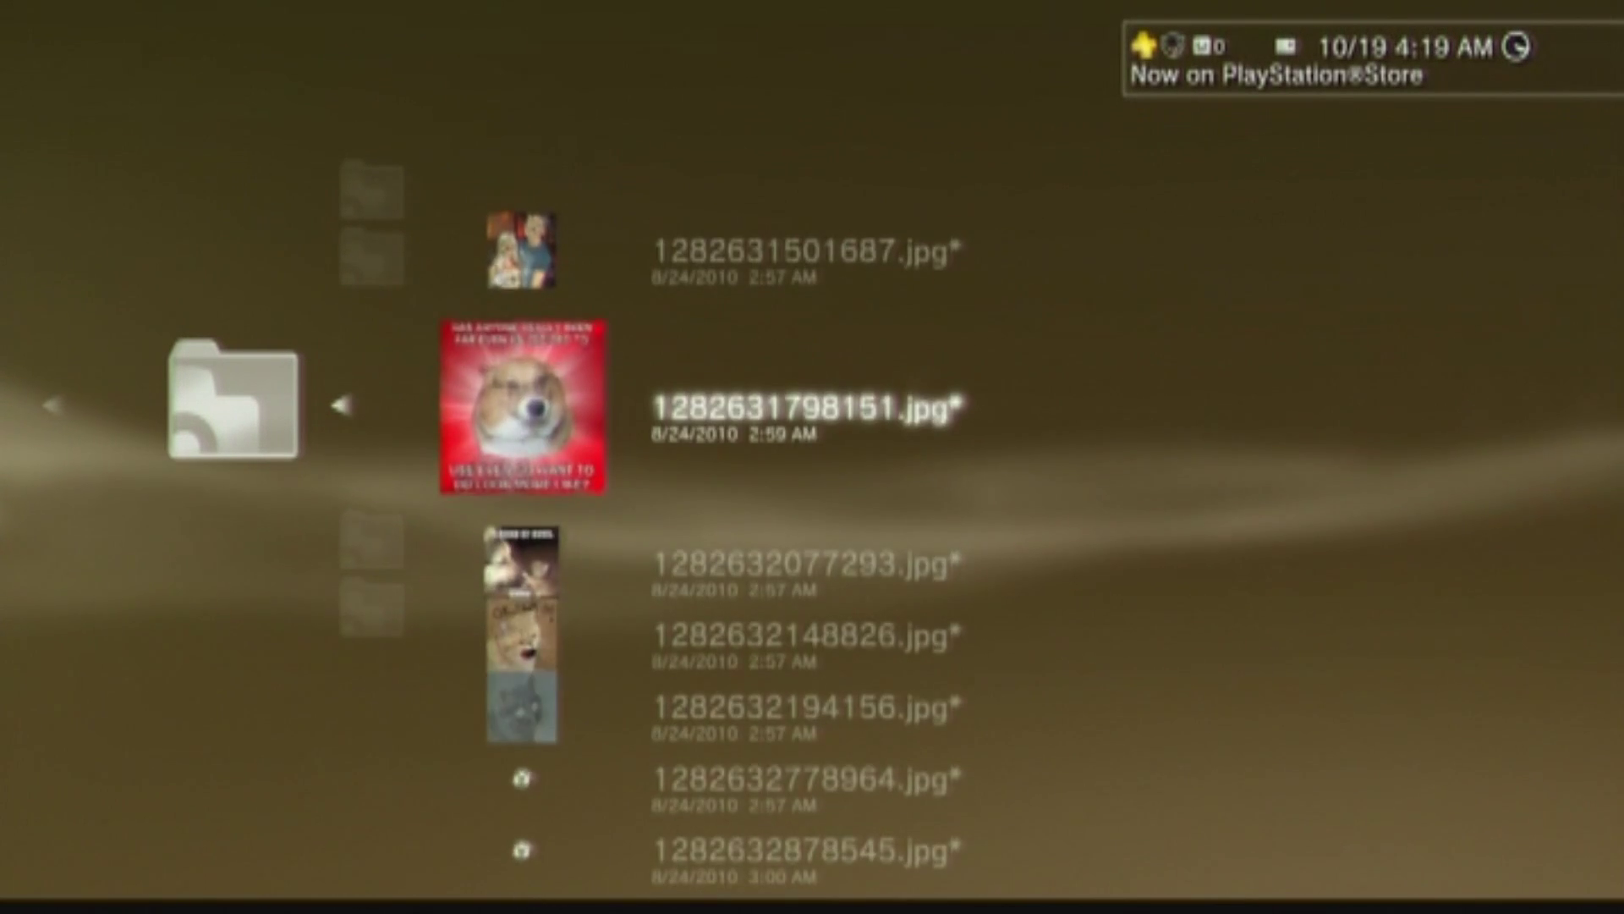
pyautogui.press('Down')
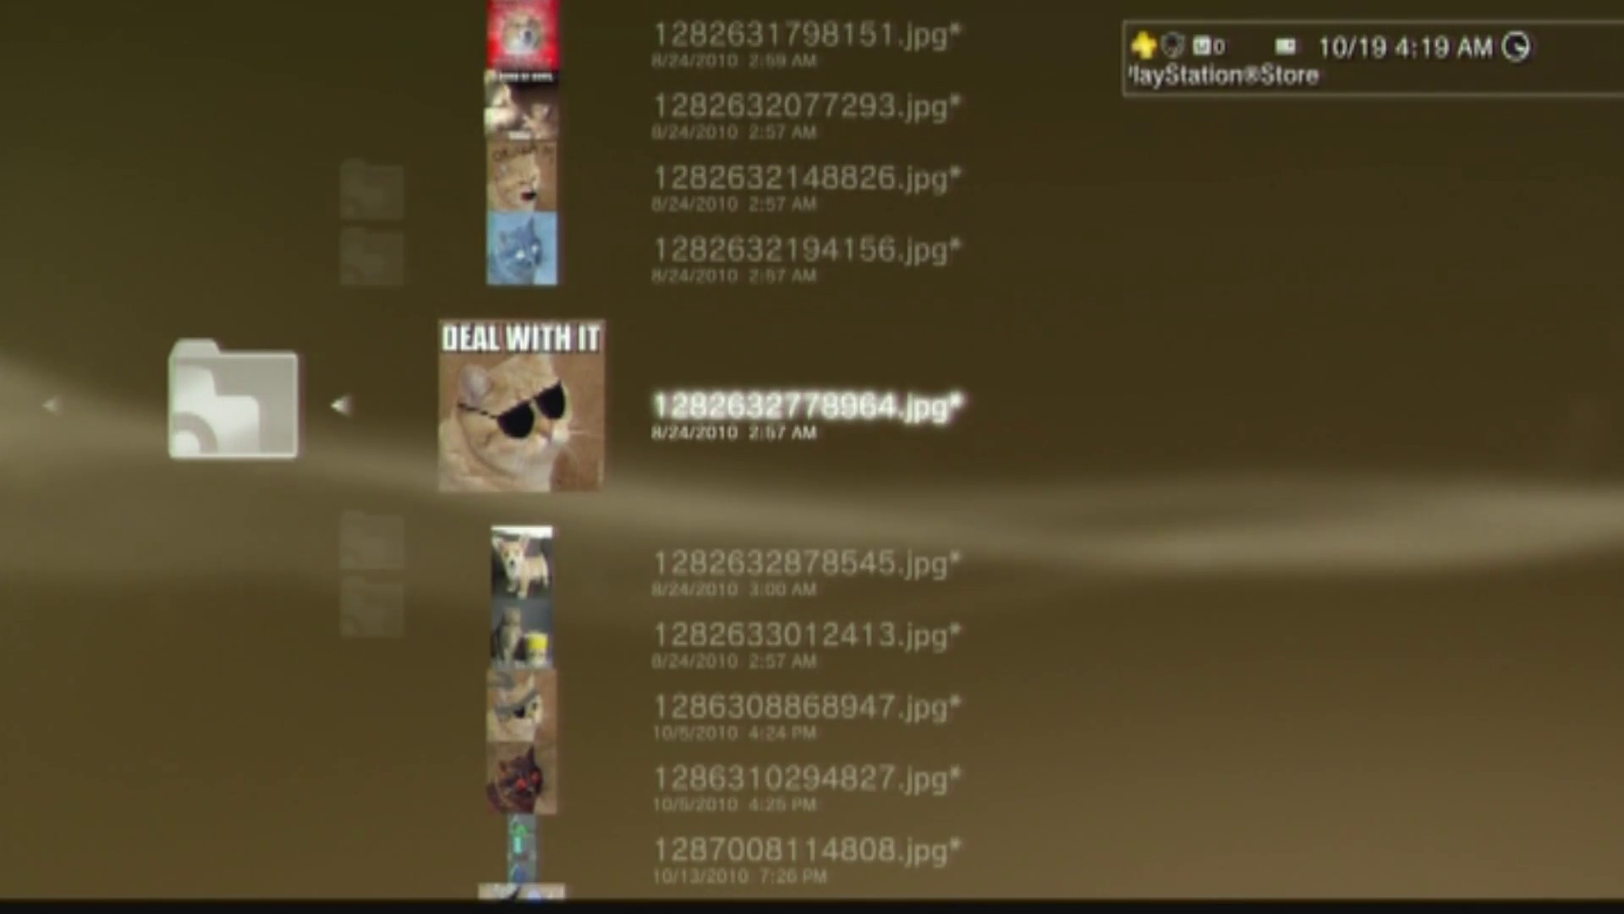
# Step: View the DEAL WITH IT cat image full-screen, then back out to the server's folders
pyautogui.press('Return')
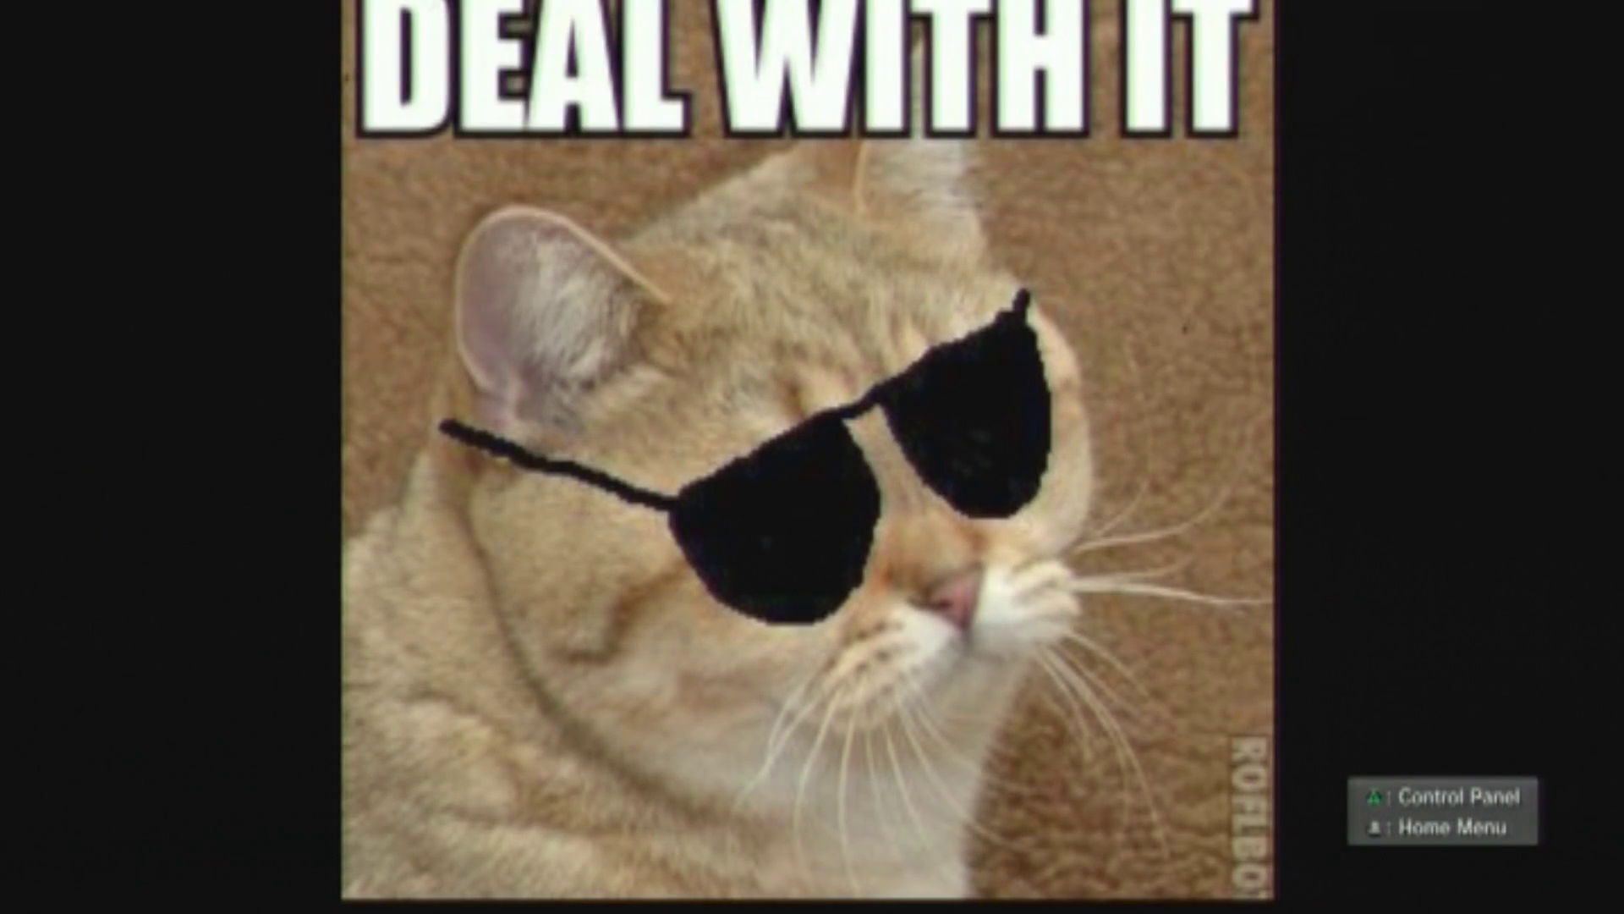
pyautogui.press('Escape')
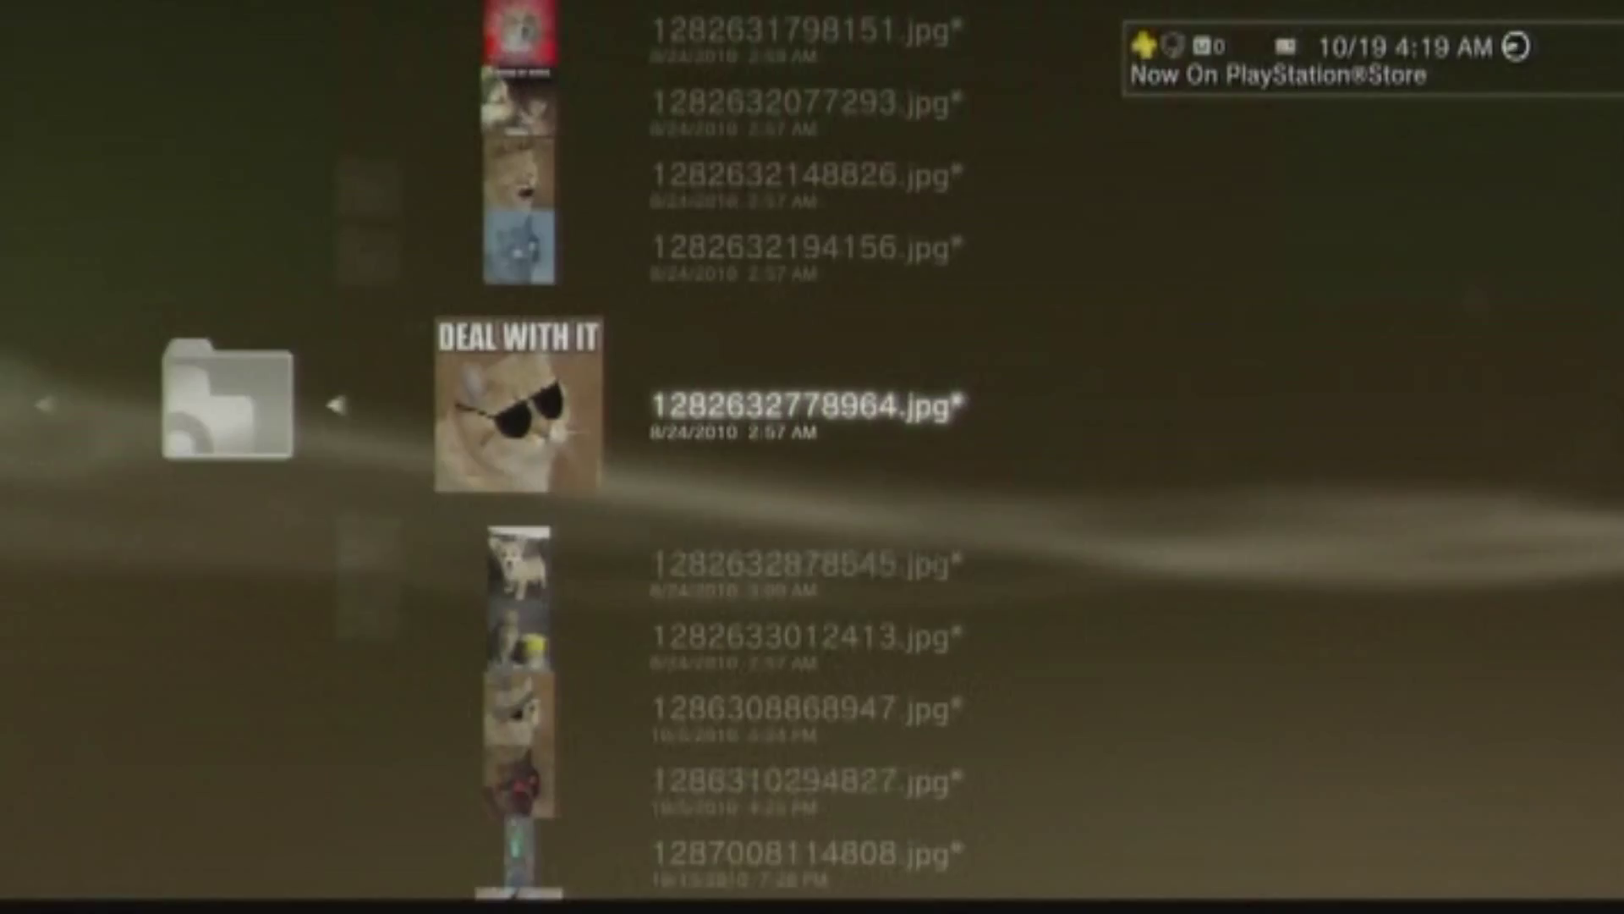
pyautogui.press('Escape')
pyautogui.press('Escape')
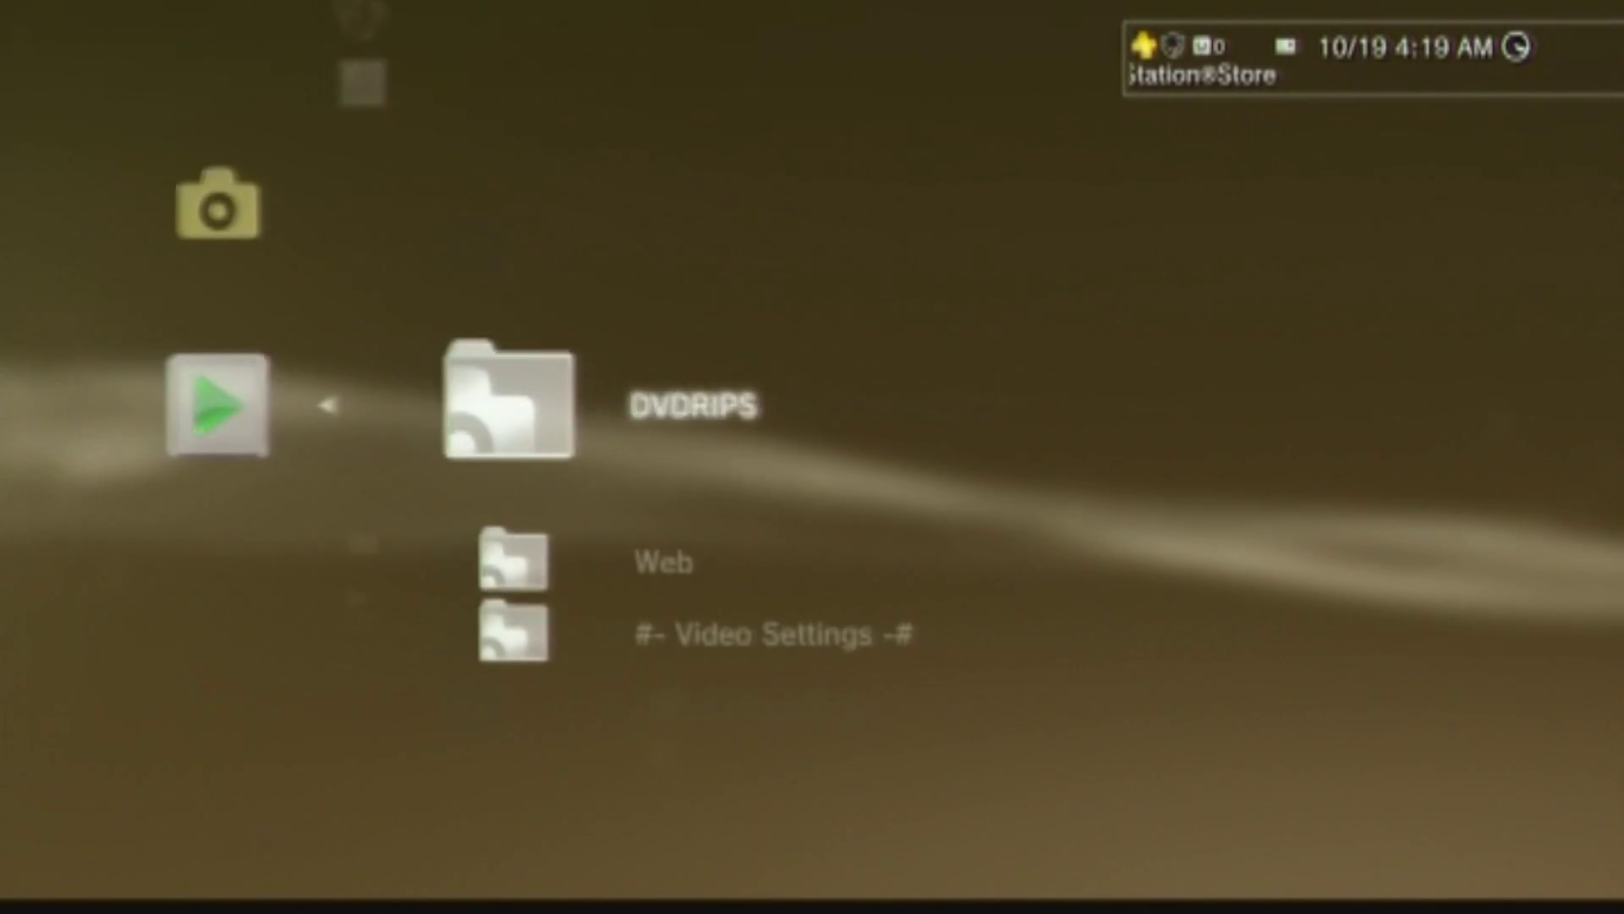
pyautogui.press('Escape')
# Step: Enter PS3 Media Server under Music, glance at DVDRIPS and Web, then exit
pyautogui.press('Up')
pyautogui.press('Right')
pyautogui.press('Down')
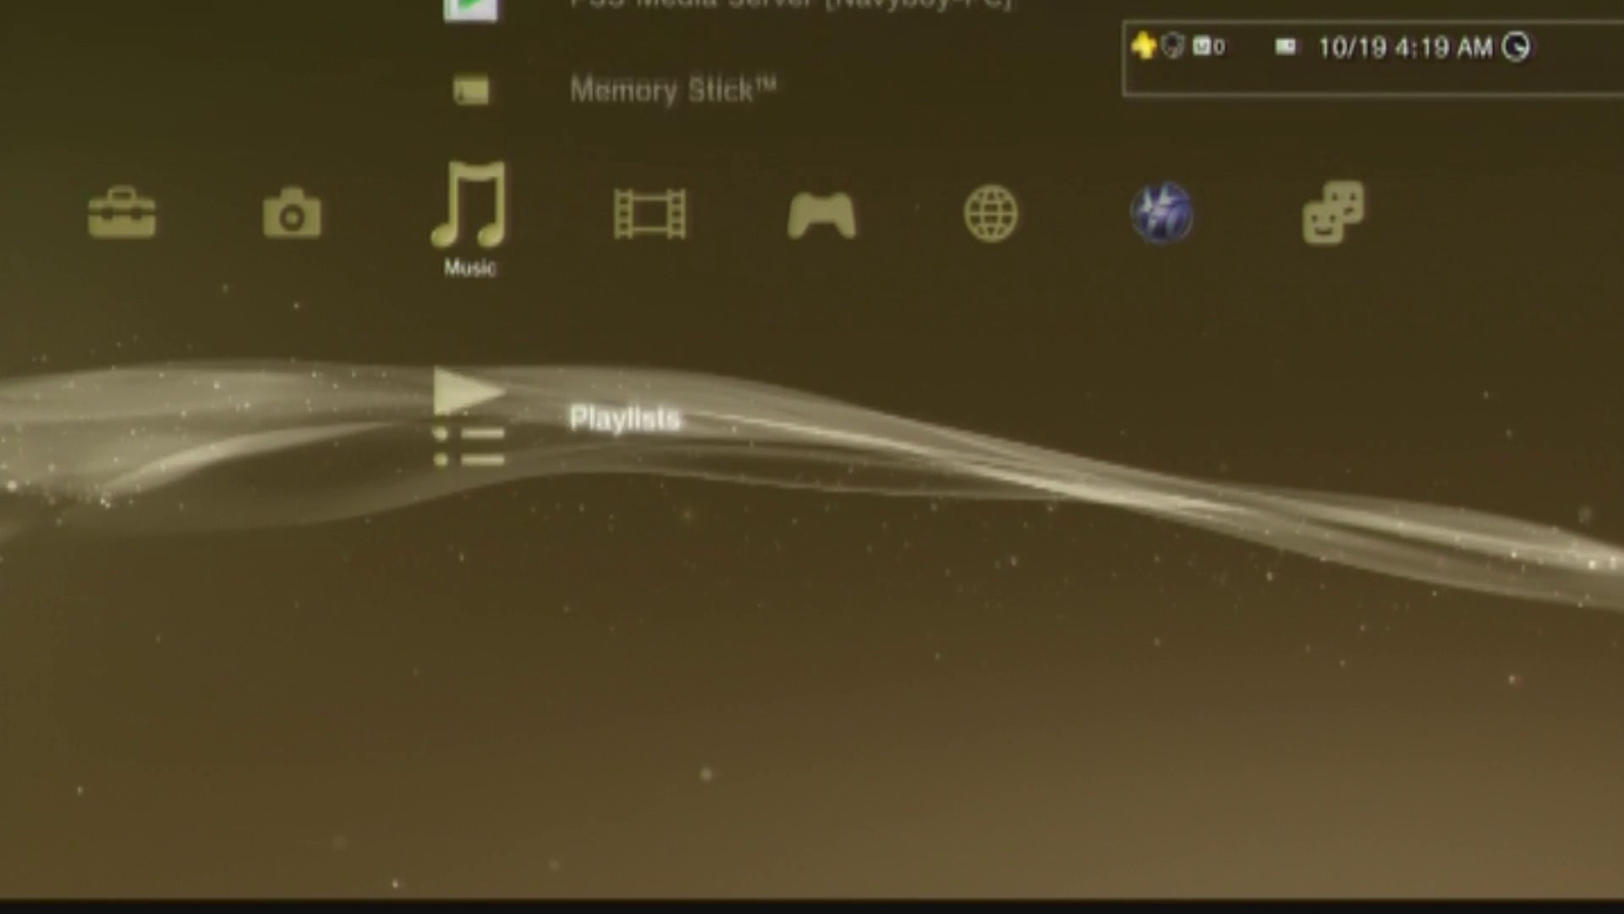
pyautogui.press('Up')
pyautogui.press('Up')
pyautogui.press('Return')
pyautogui.press('Down')
pyautogui.press('Up')
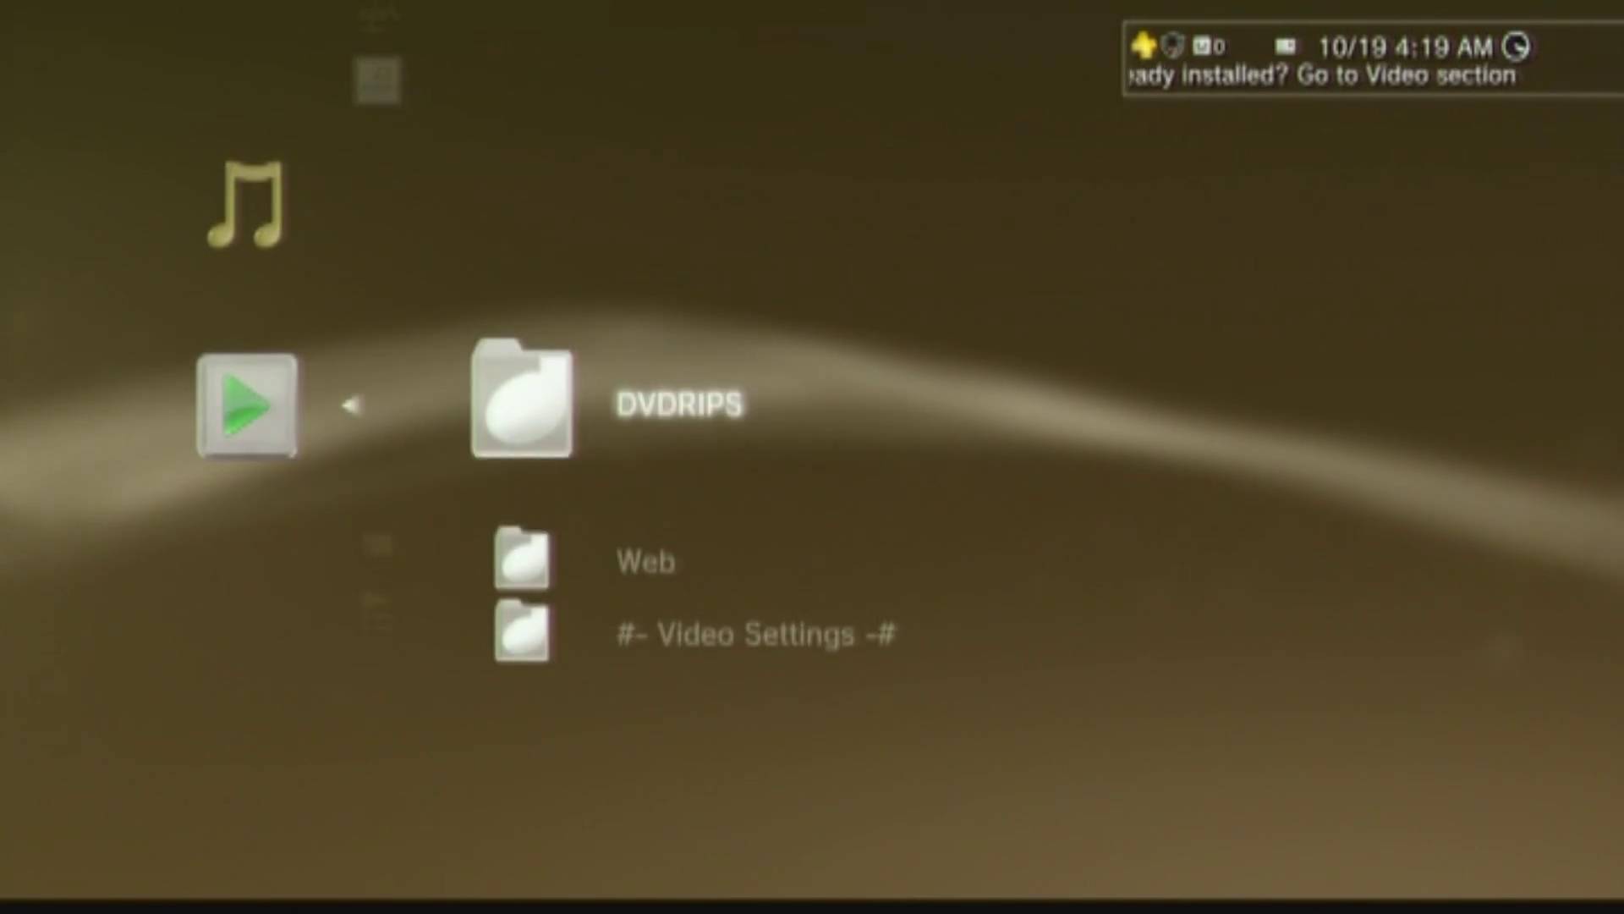
pyautogui.press('Escape')
# Step: Browse across the Video, Photo and Settings categories on the XMB
pyautogui.press('Up')
pyautogui.press('Right')
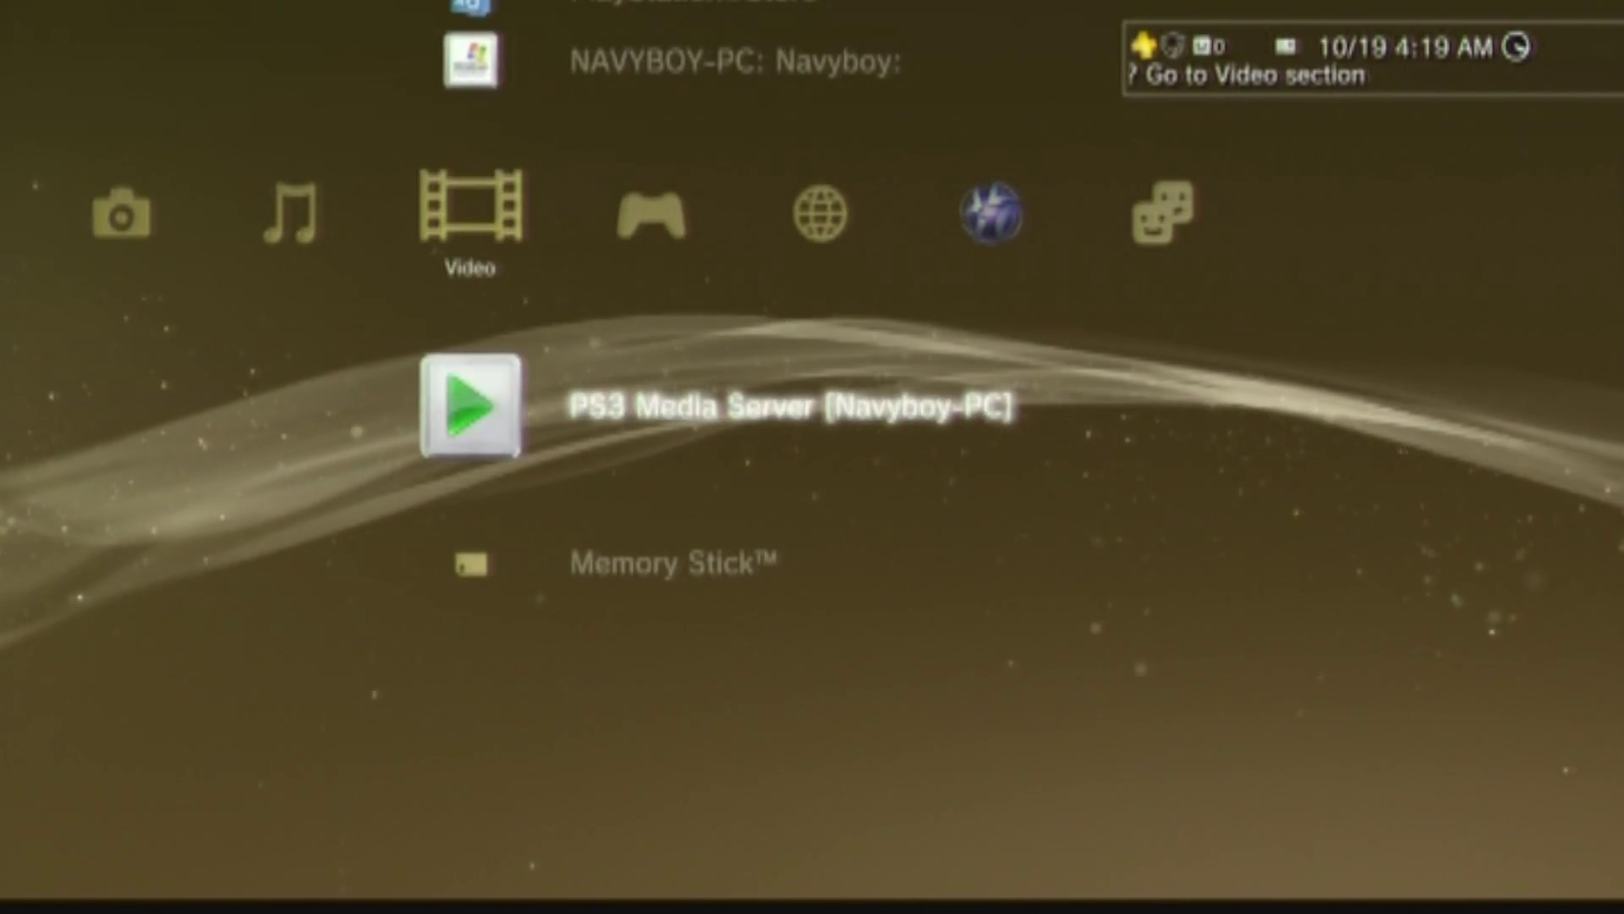
pyautogui.press('Up')
pyautogui.press('Up')
pyautogui.press('Up')
pyautogui.press('Up')
pyautogui.press('Left')
pyautogui.press('Up')
pyautogui.press('Left')
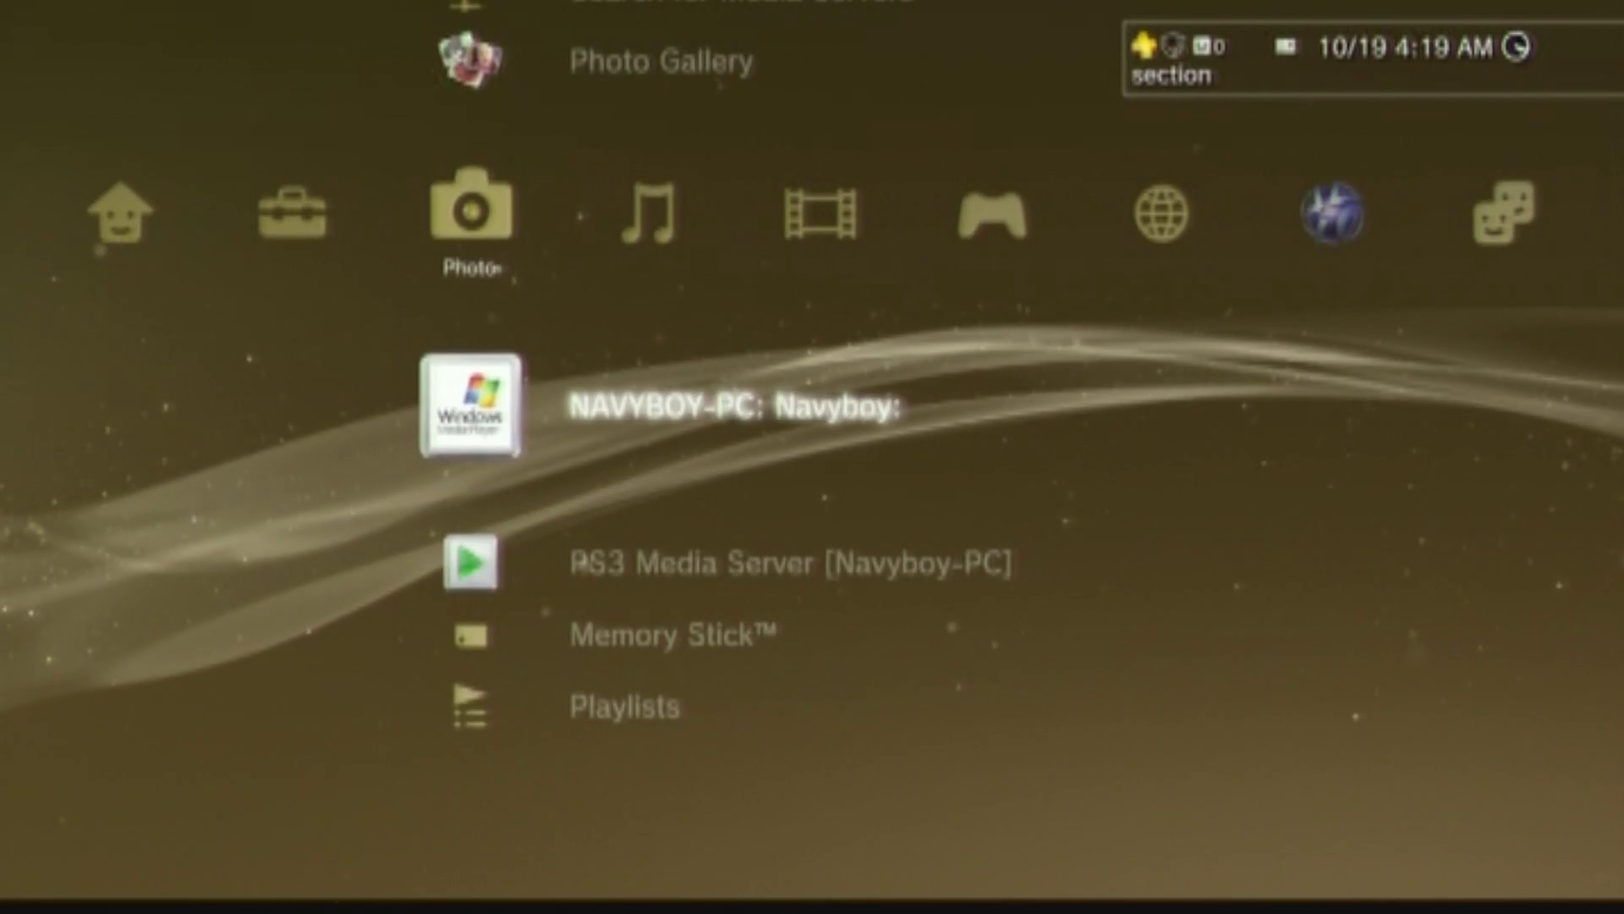
pyautogui.press('Left')
pyautogui.press('Right')
pyautogui.press('Left')
# Step: Come back to the Music category and settle on PS3 Media Server
pyautogui.press('Down')
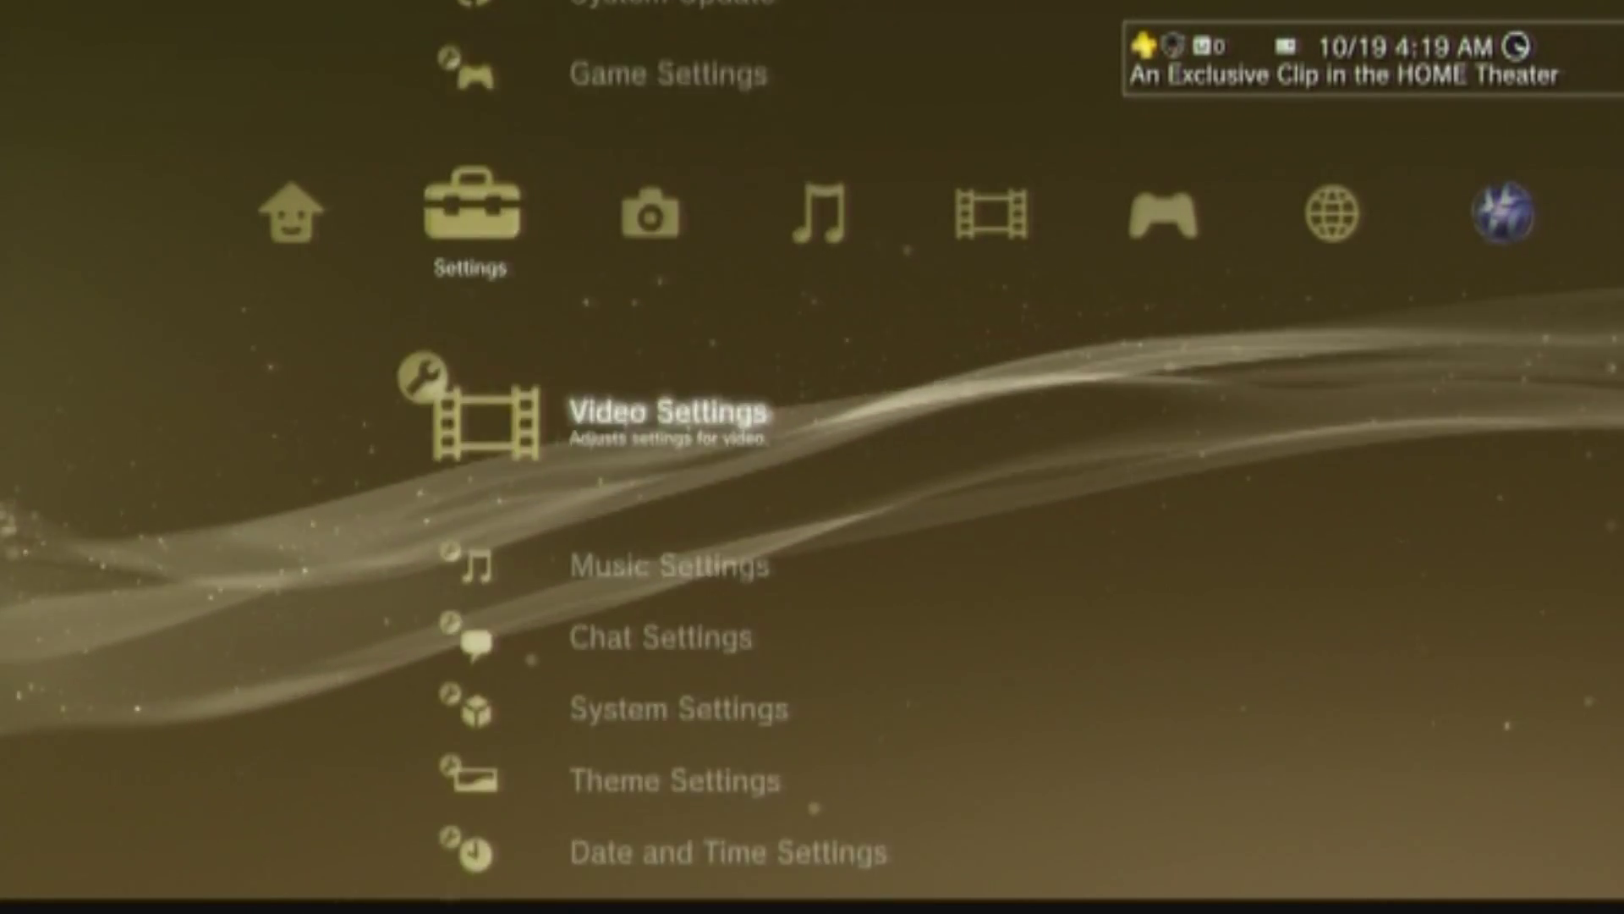
pyautogui.press('Right')
pyautogui.press('Right')
pyautogui.press('Down')
pyautogui.press('Down')
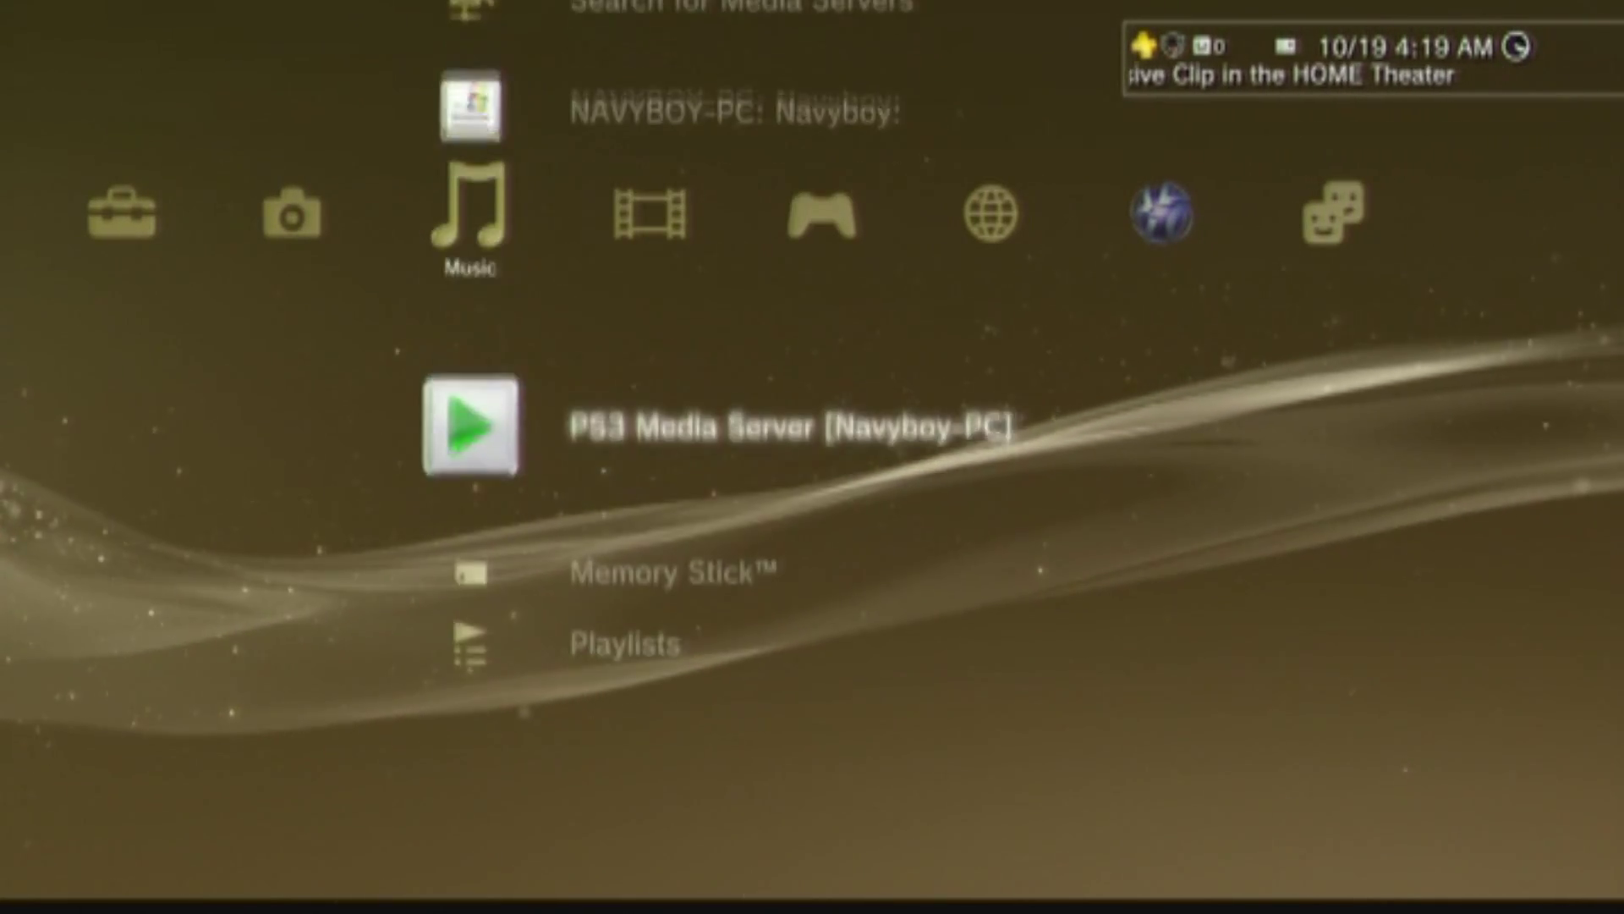
pyautogui.press('Up')
pyautogui.press('Down')
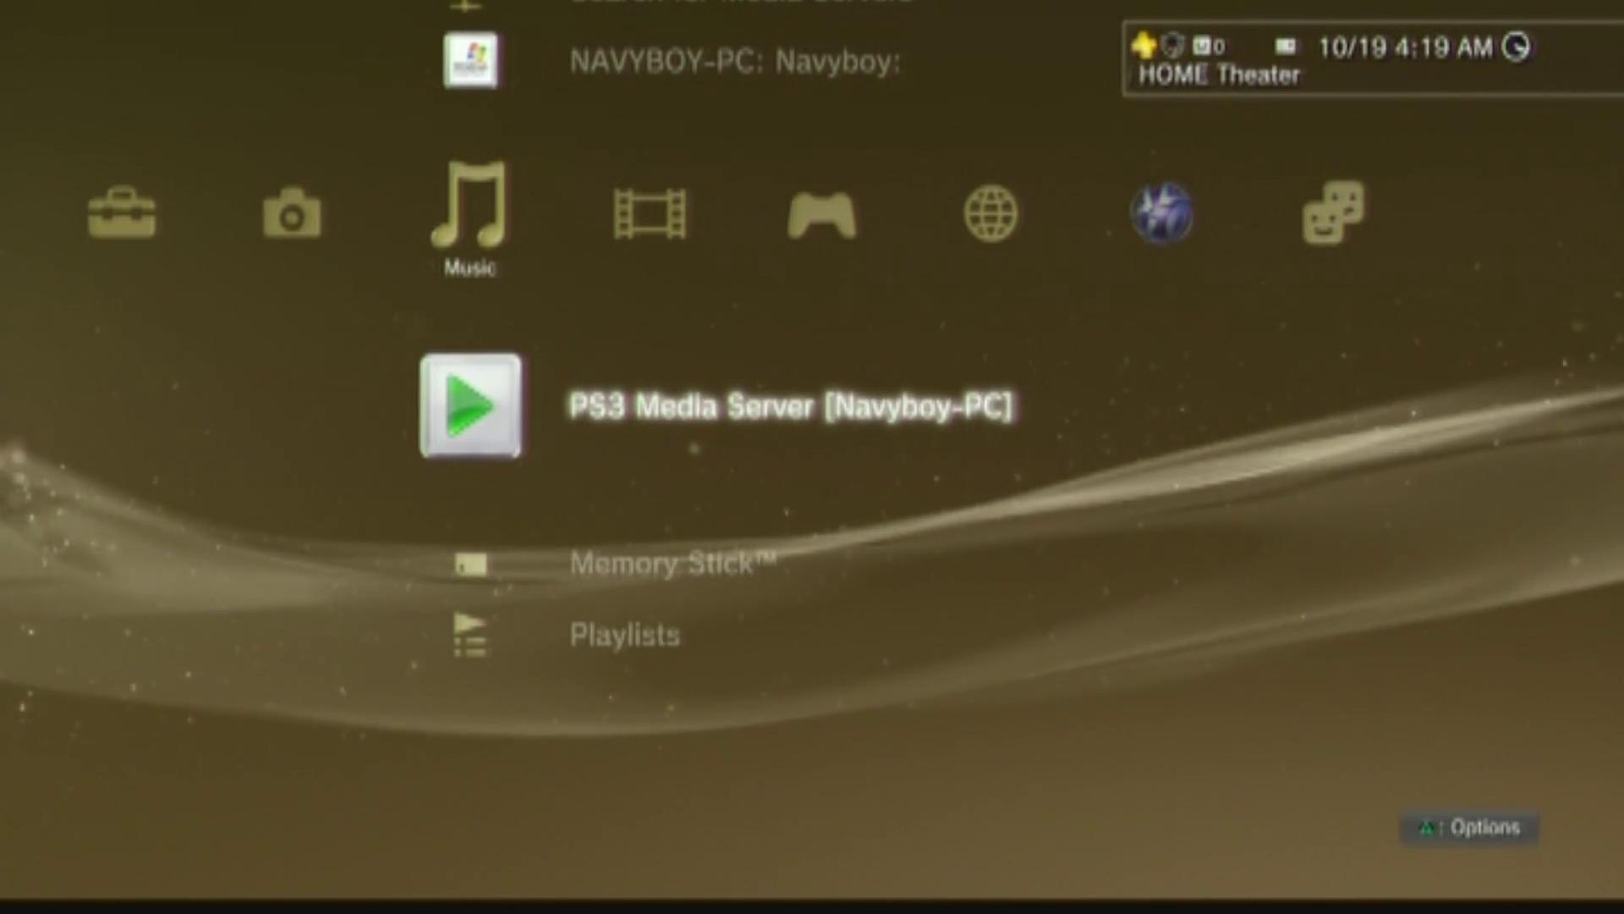
# Step: Go to Settings and enter Network Settings
pyautogui.press('Left')
pyautogui.press('Left')
pyautogui.press('Left')
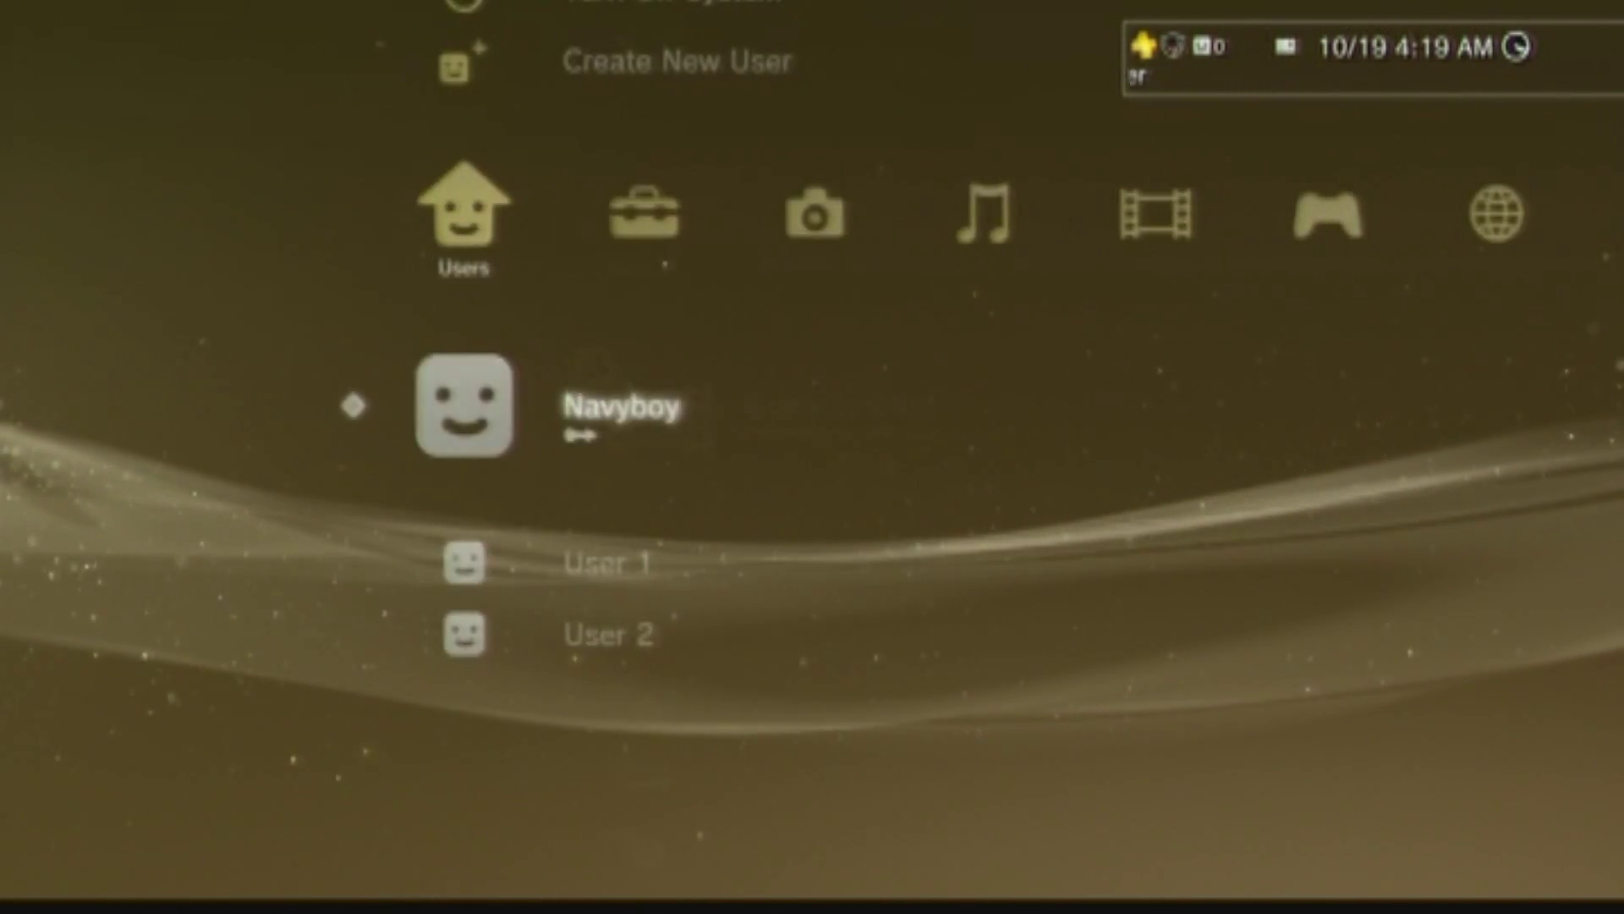
pyautogui.press('Right')
pyautogui.press('Down')
pyautogui.press('Down')
pyautogui.press('Down')
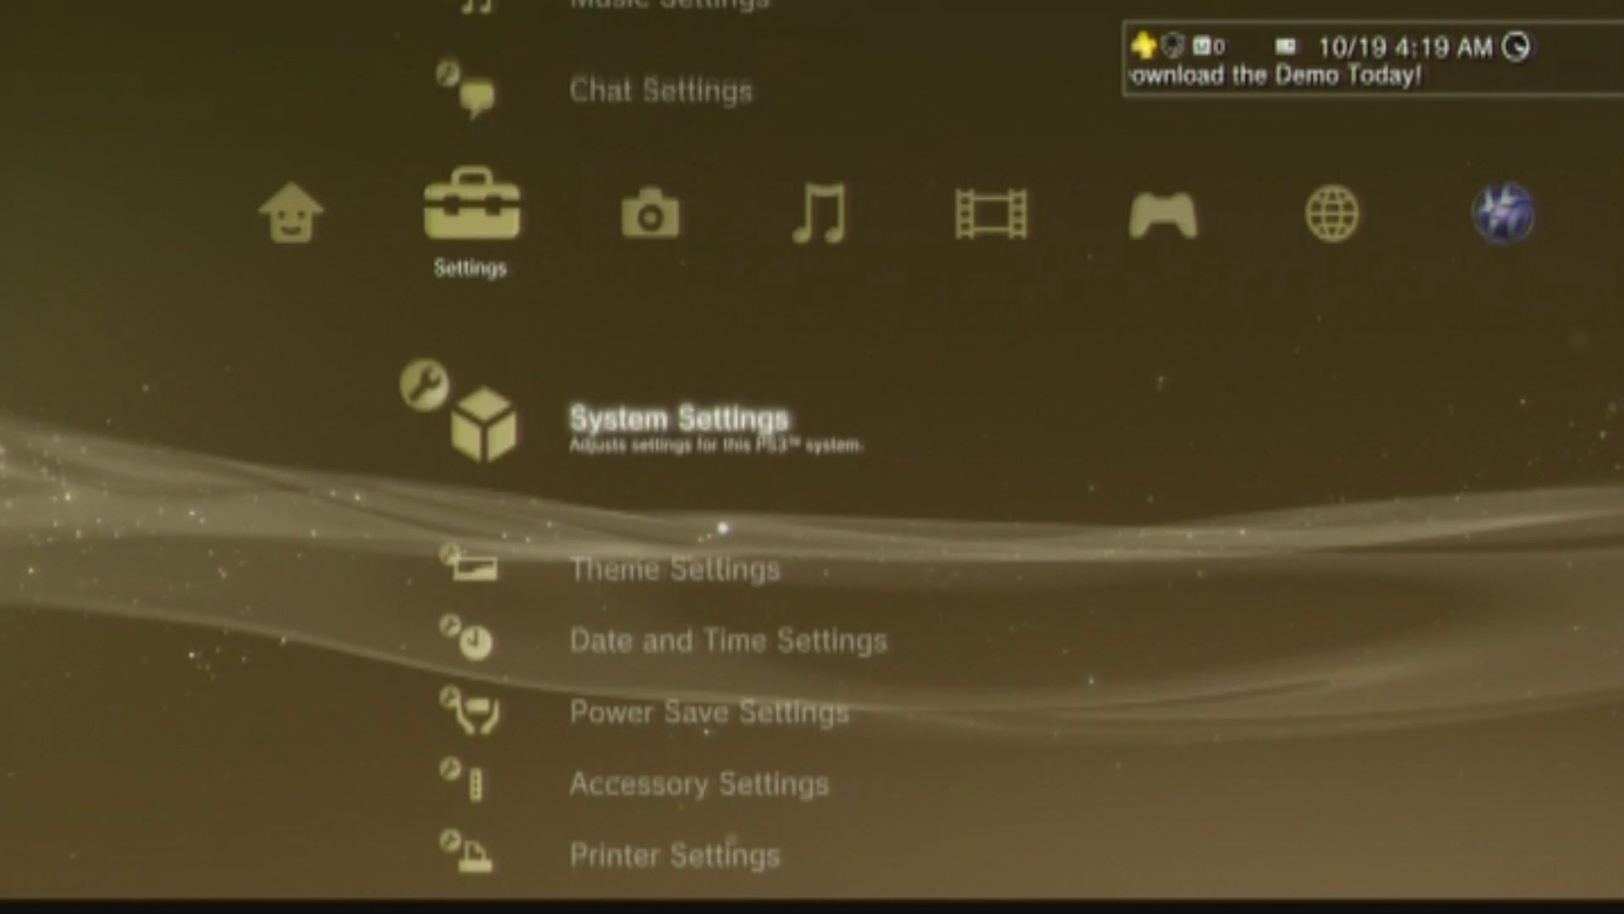
pyautogui.press('Down')
pyautogui.press('Down')
pyautogui.press('Down')
pyautogui.press('Down')
pyautogui.press('Down')
pyautogui.press('Down')
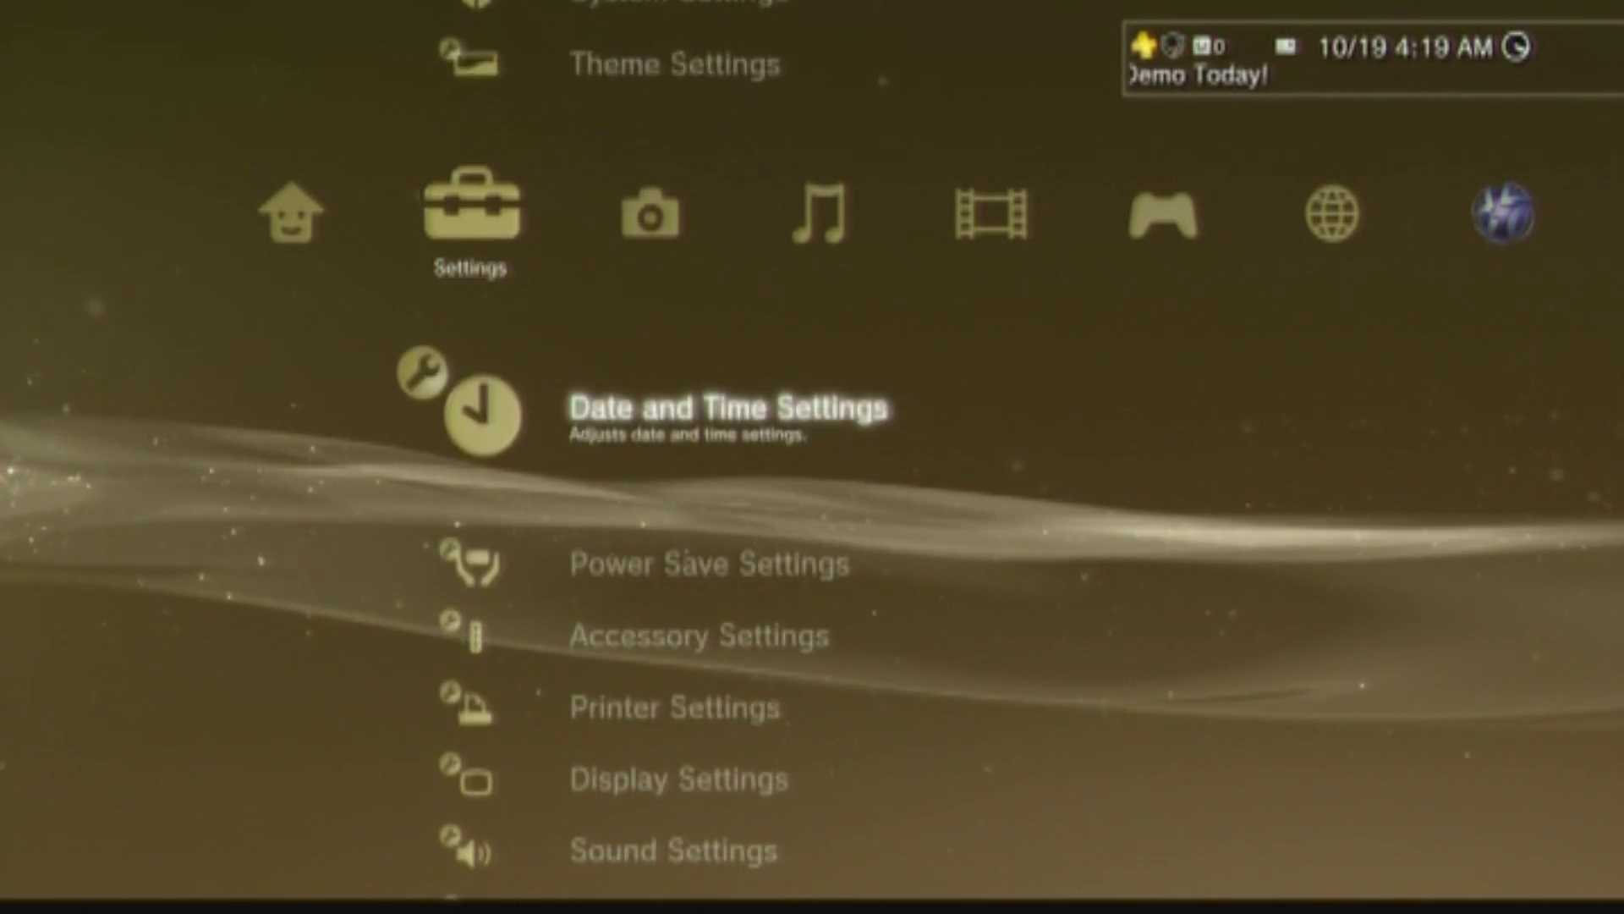
pyautogui.press('Down')
pyautogui.press('Down')
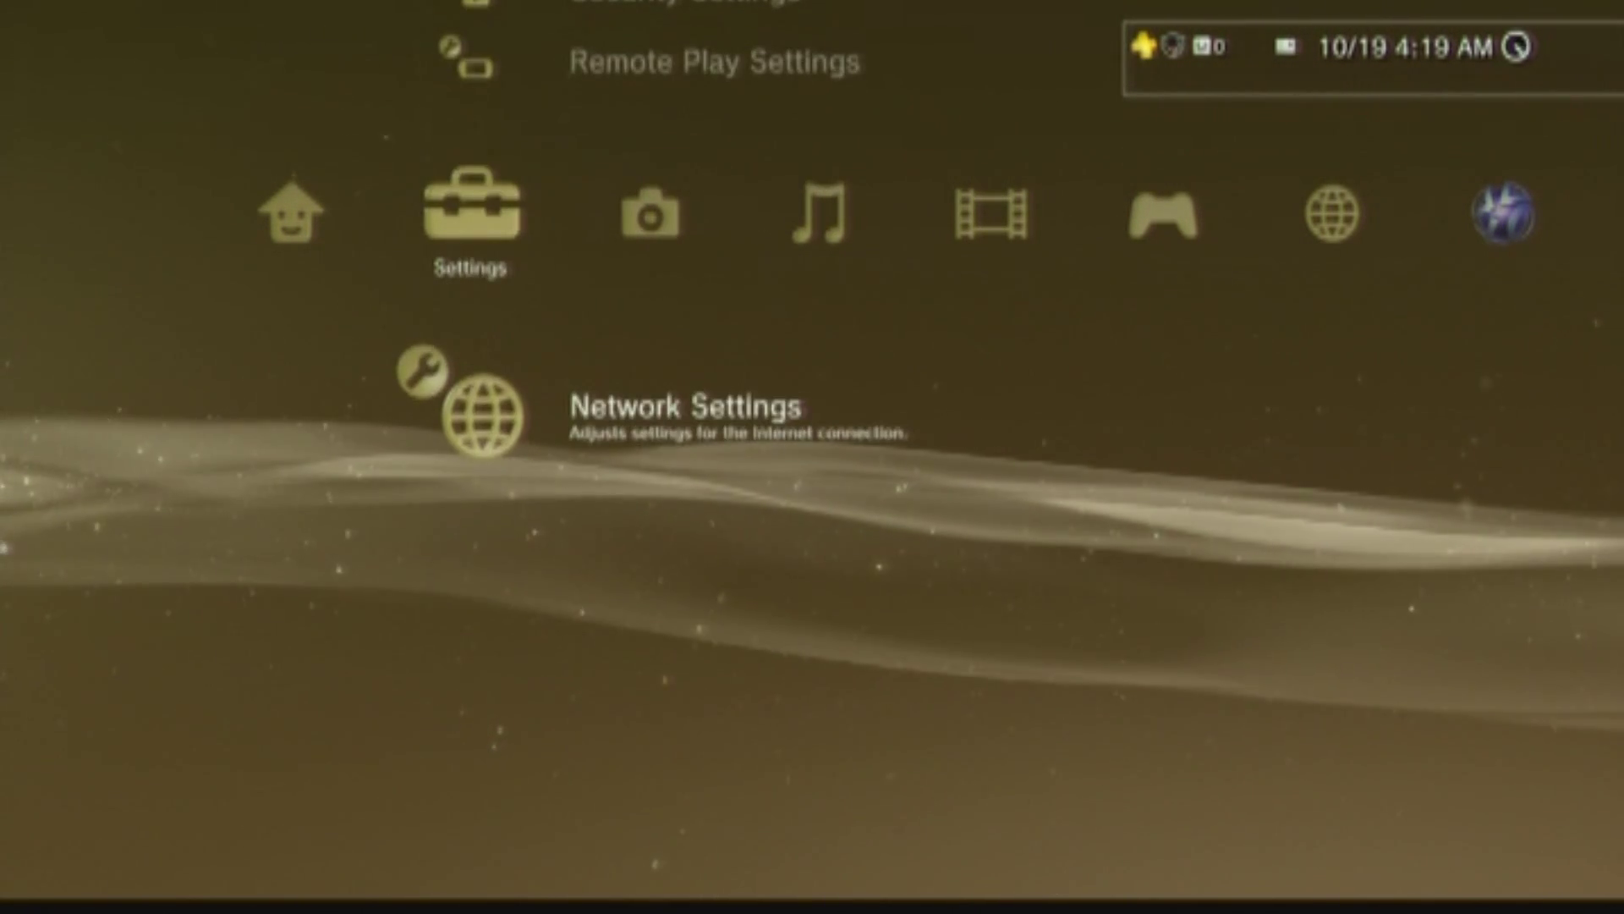
pyautogui.press('Return')
# Step: Select Media Server Connection to reveal its Enable/Disable options
pyautogui.press('Down')
pyautogui.press('Down')
pyautogui.press('Down')
pyautogui.press('Down')
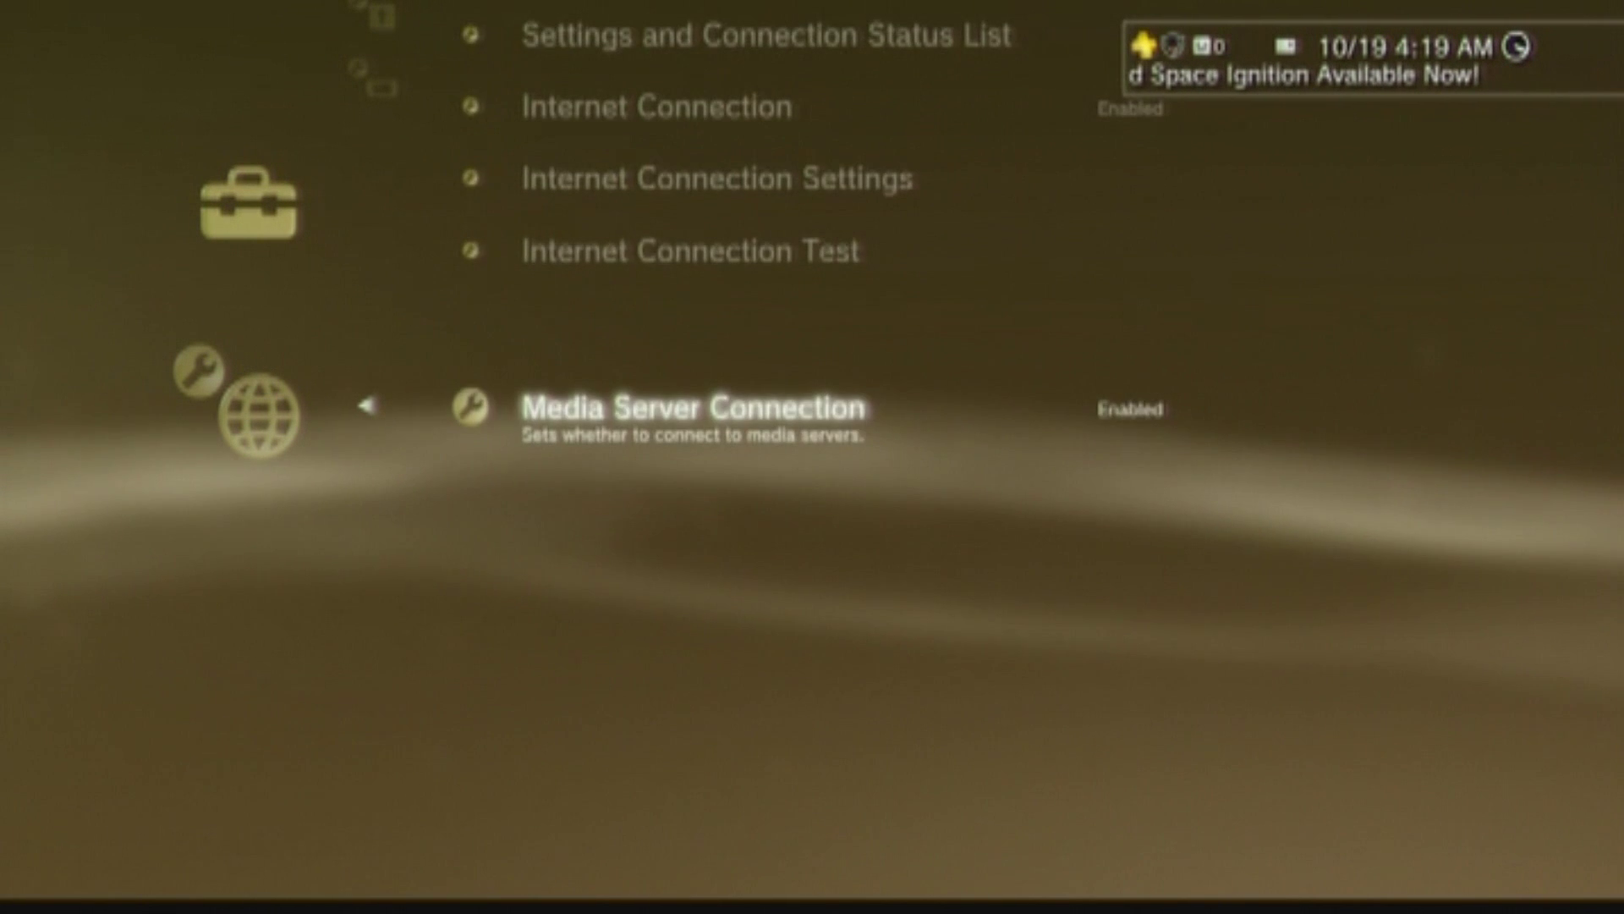
pyautogui.press('Up')
pyautogui.press('Down')
pyautogui.press('Return')
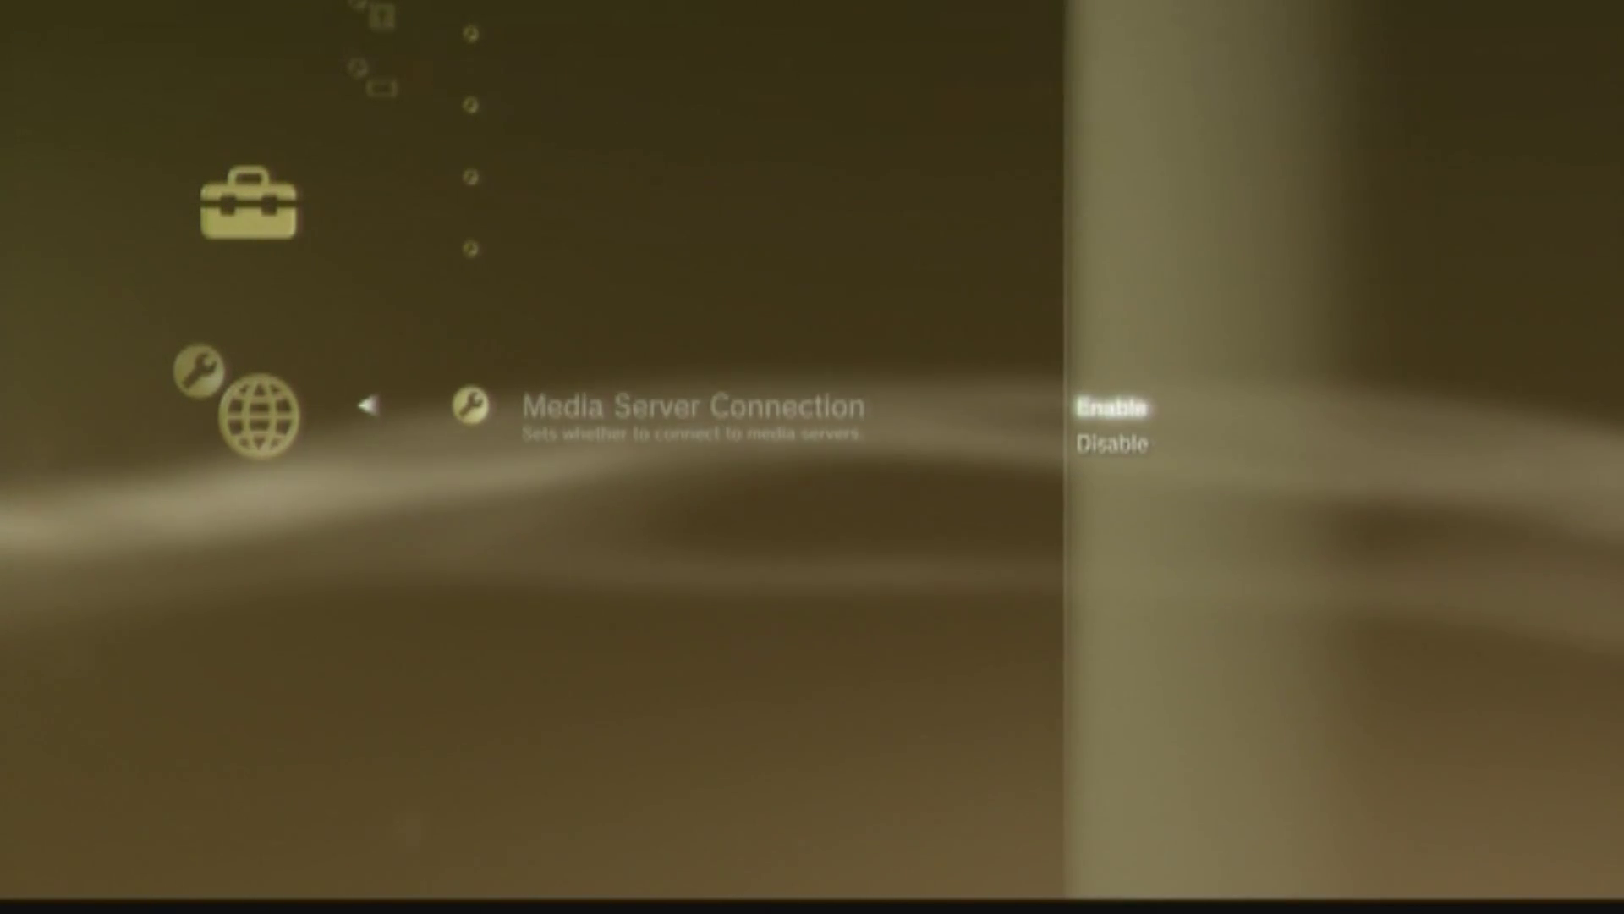